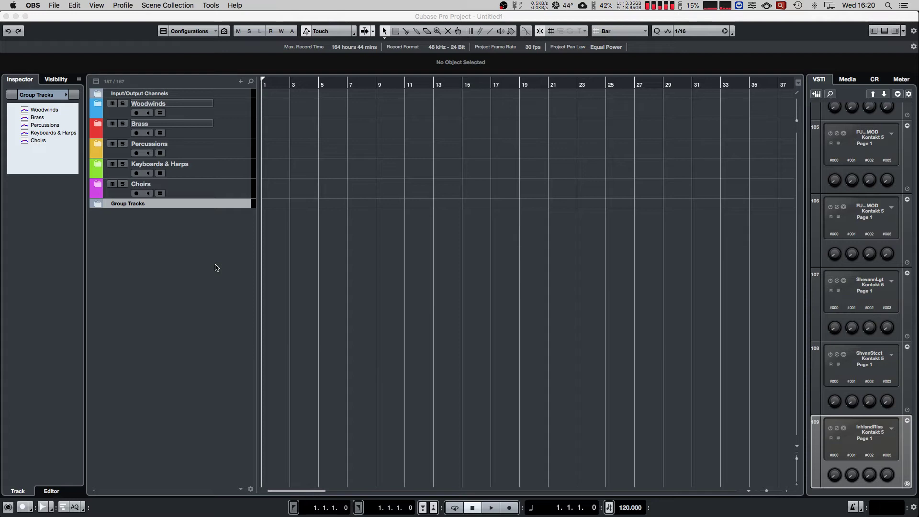
# Step: Switch to the Cubase project and expand the Woodwinds folder down through Spitfire to the Flutes tracks
pyautogui.hotkey('ctrl', 'Up')
pyautogui.click(268, 291)
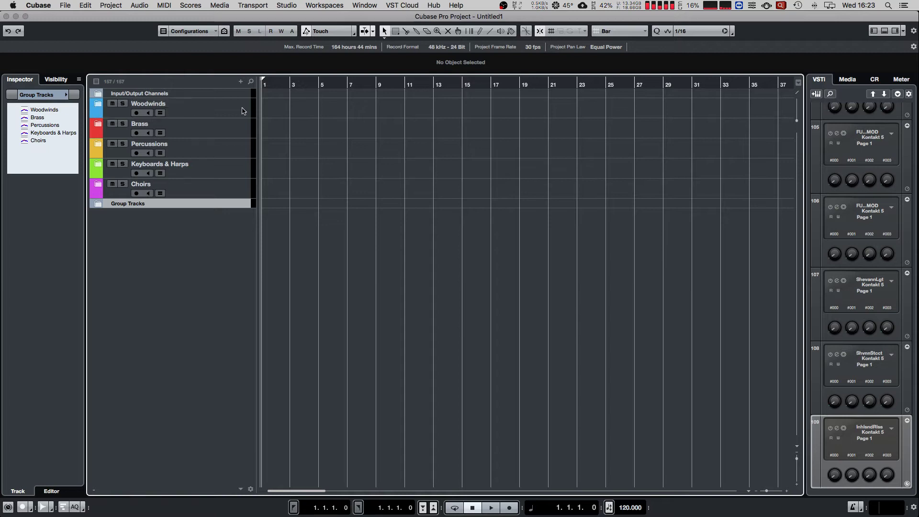
pyautogui.click(98, 104)
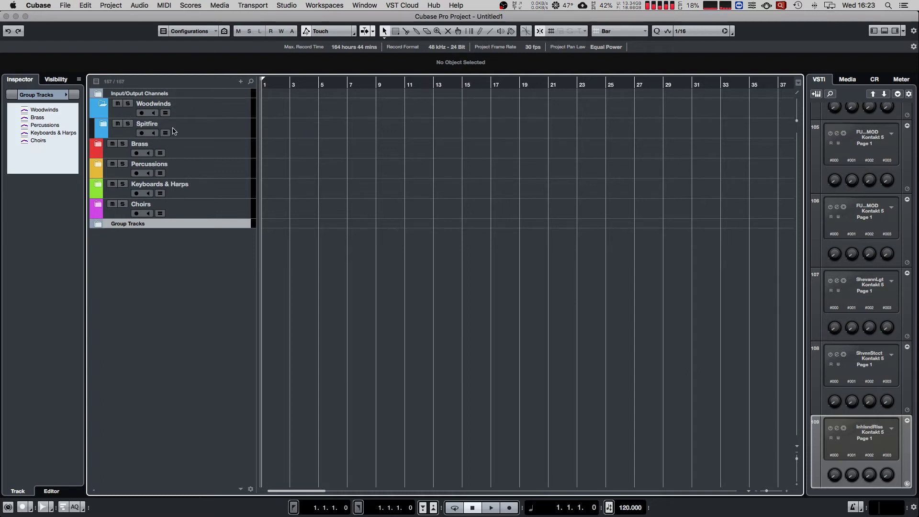
pyautogui.click(102, 126)
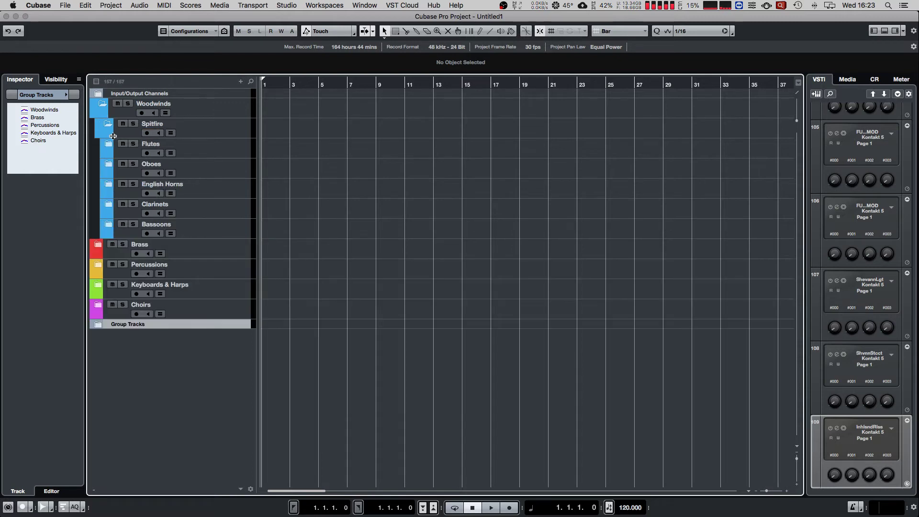
pyautogui.click(107, 146)
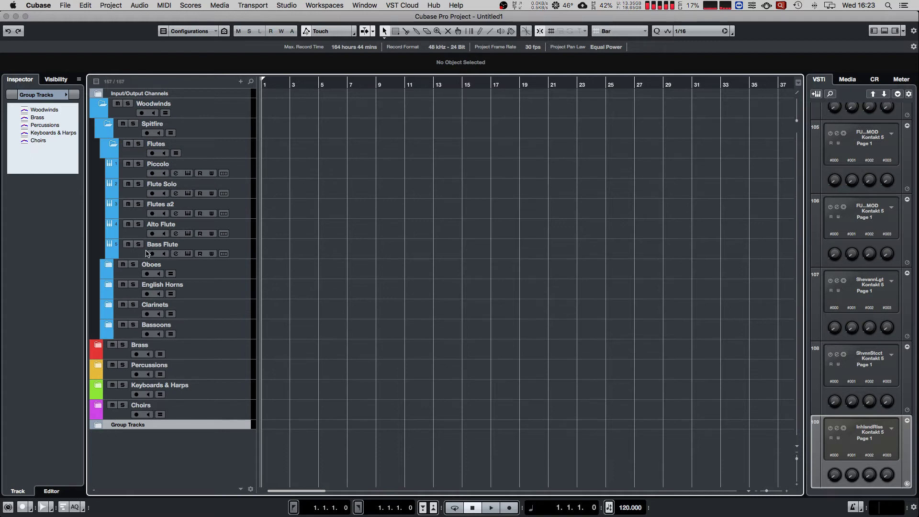
# Step: Expand the Oboes, English Horns, Clarinets and Bassoons folders and look through their instrument tracks
pyautogui.click(108, 264)
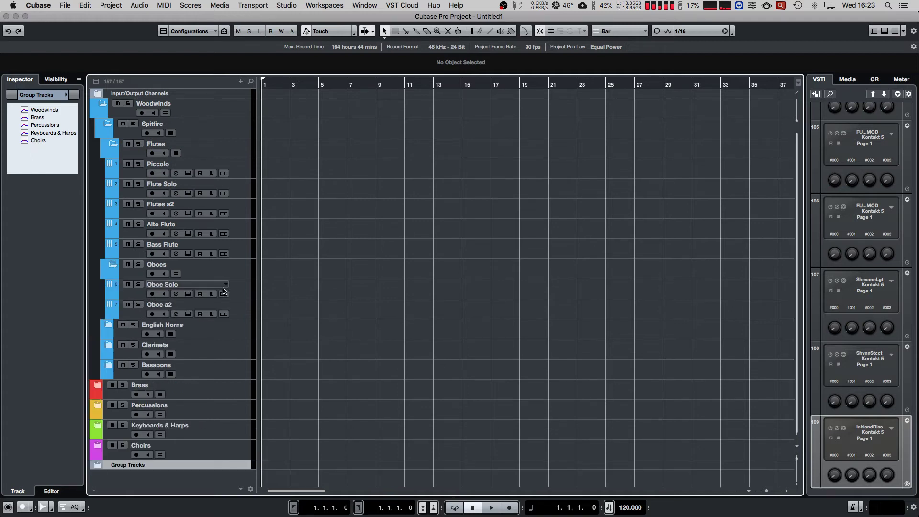
pyautogui.click(107, 325)
pyautogui.scroll(-1, 199, 335)
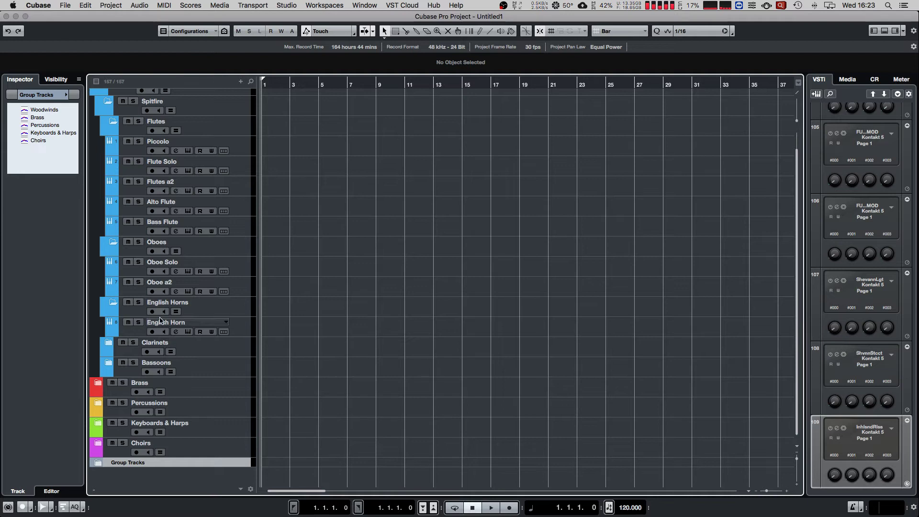
pyautogui.click(114, 343)
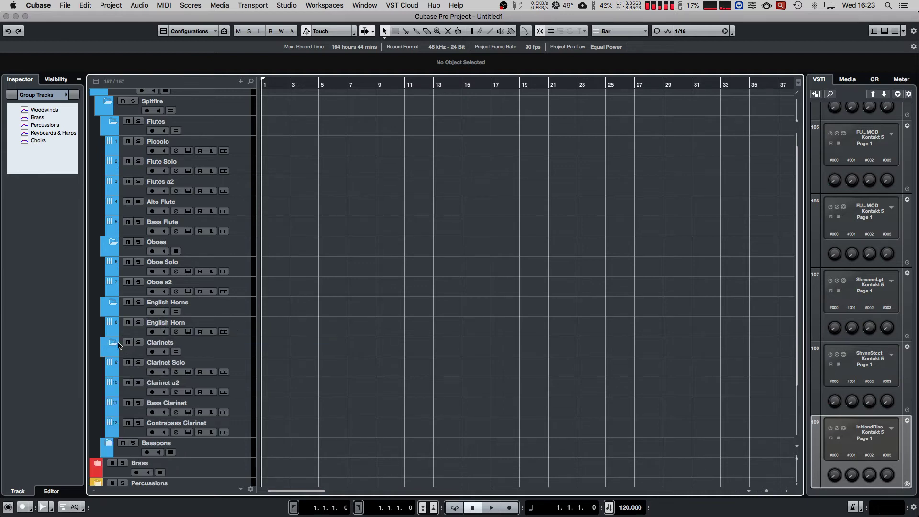
pyautogui.scroll(-3, 137, 343)
pyautogui.click(108, 364)
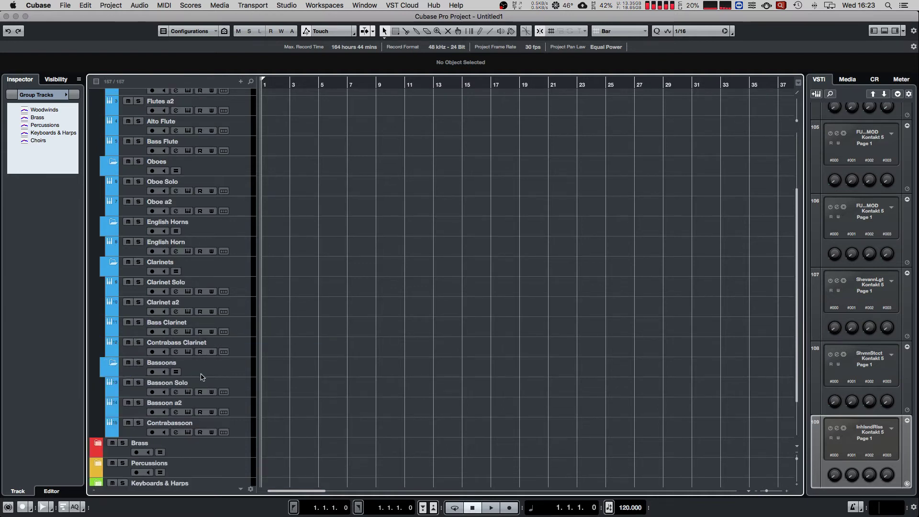
pyautogui.scroll(-3, 143, 364)
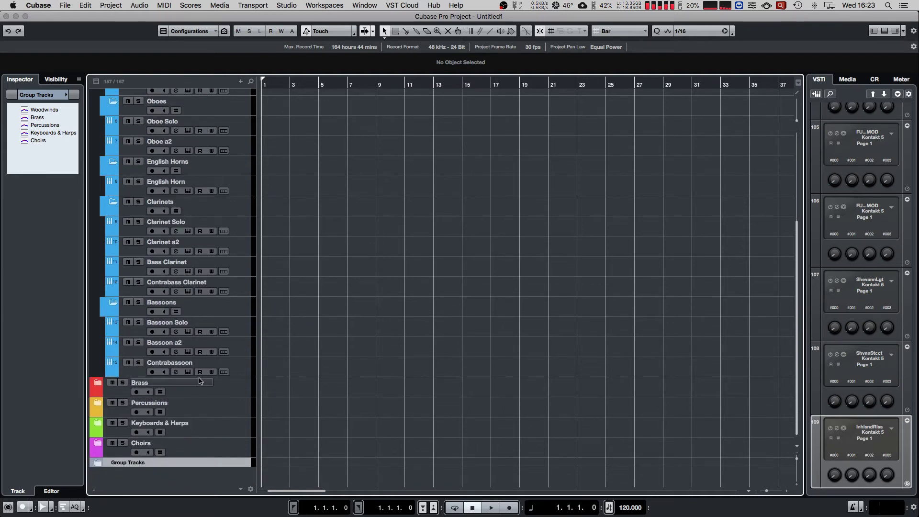
# Step: Collapse all the instrument folders inside the Woodwinds Spitfire folder
pyautogui.click(114, 303)
pyautogui.click(113, 222)
pyautogui.click(112, 262)
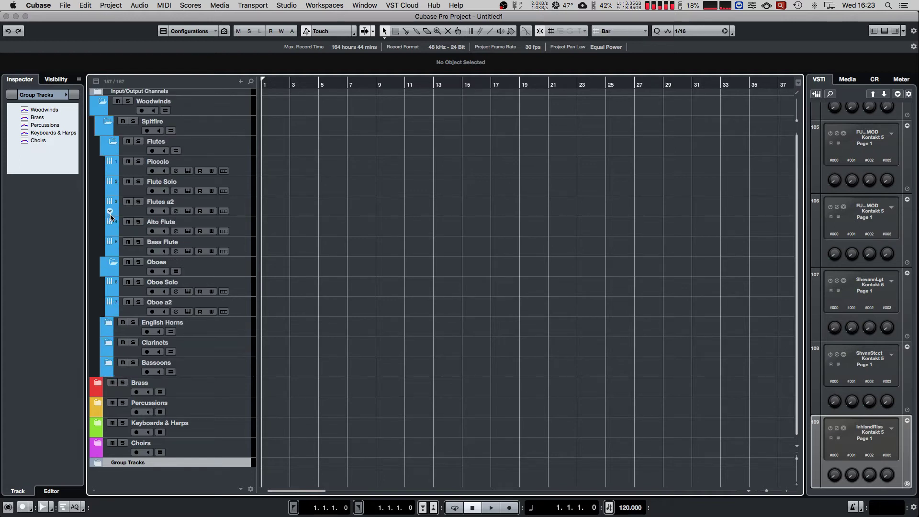
pyautogui.click(113, 142)
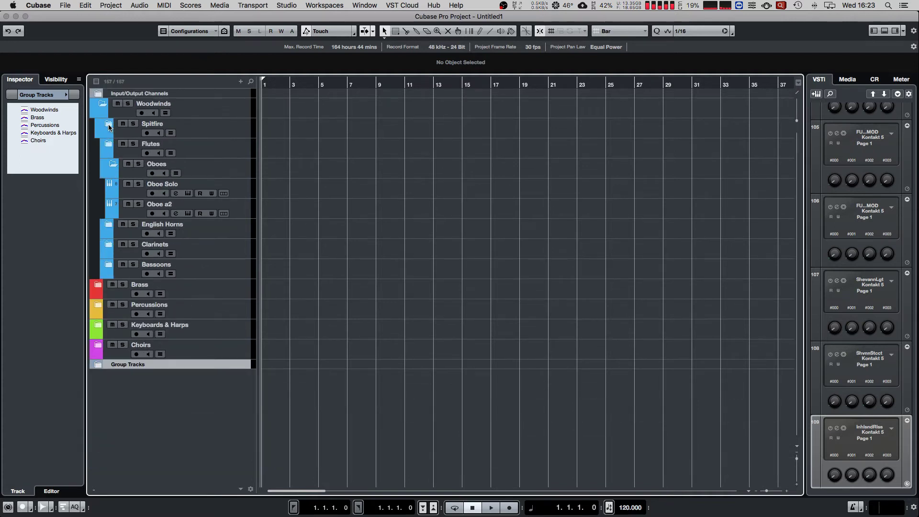
pyautogui.click(108, 126)
pyautogui.click(107, 125)
pyautogui.click(113, 165)
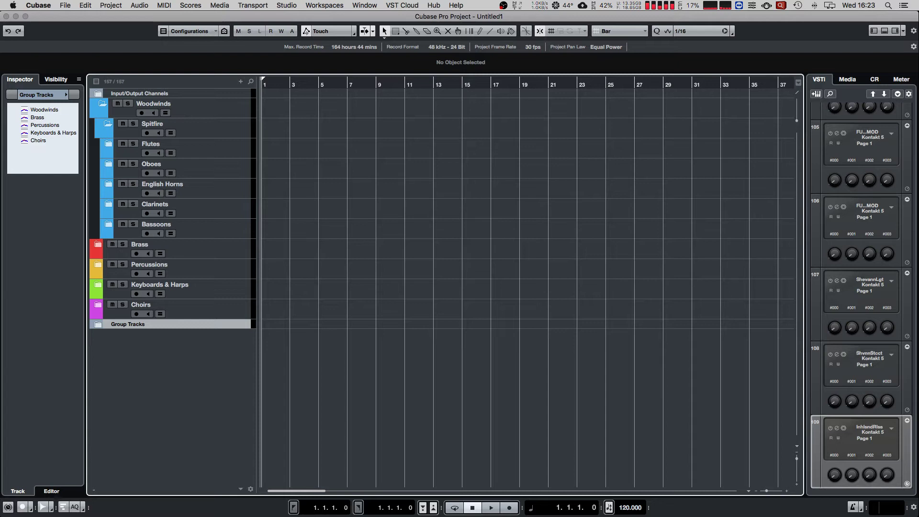
# Step: Open the MixConsole and toggle the visibility of flute channels inside the Flutes folder, then fold it again
pyautogui.press('F3')
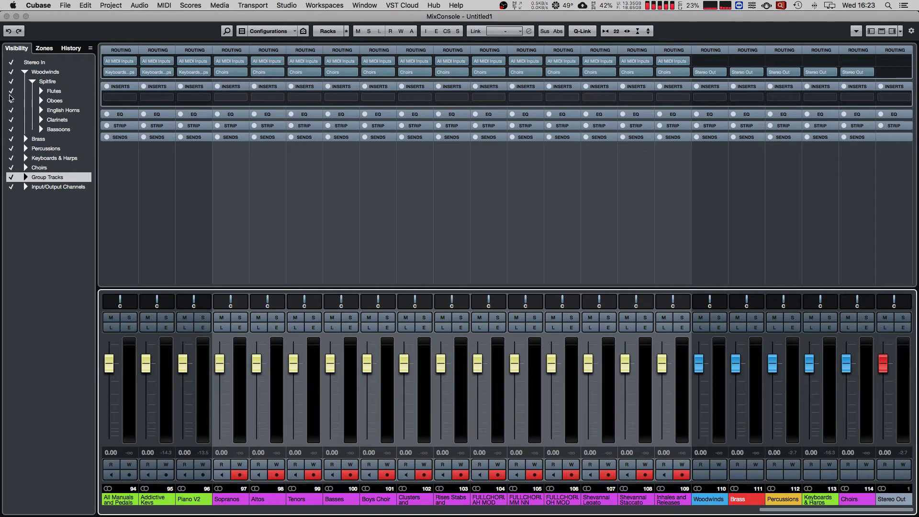
pyautogui.click(40, 91)
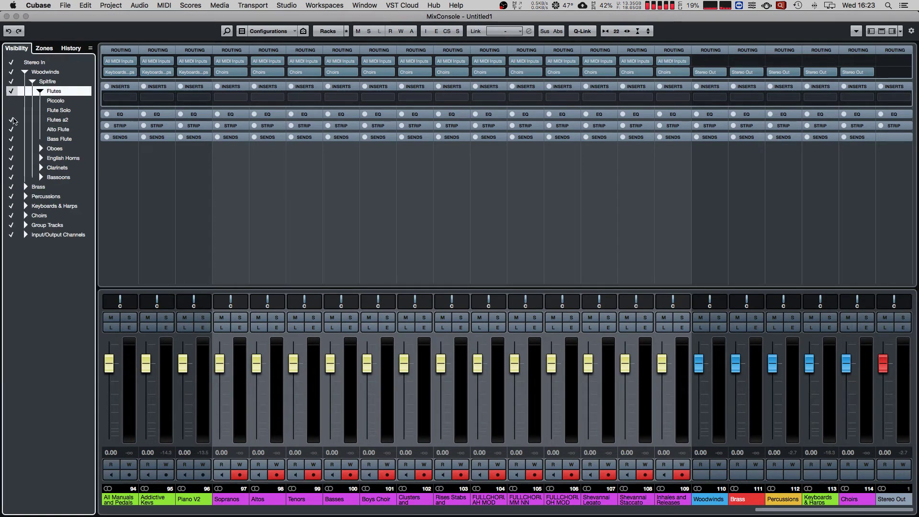
pyautogui.click(12, 102)
pyautogui.click(41, 91)
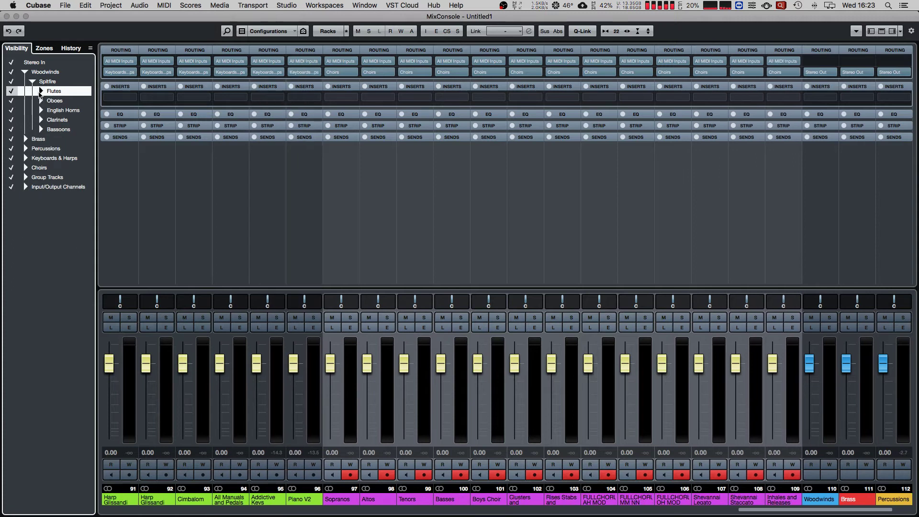
# Step: Collapse the Spitfire and Woodwinds folders in the channel list and move the MixConsole off the project window
pyautogui.click(33, 82)
pyautogui.click(26, 73)
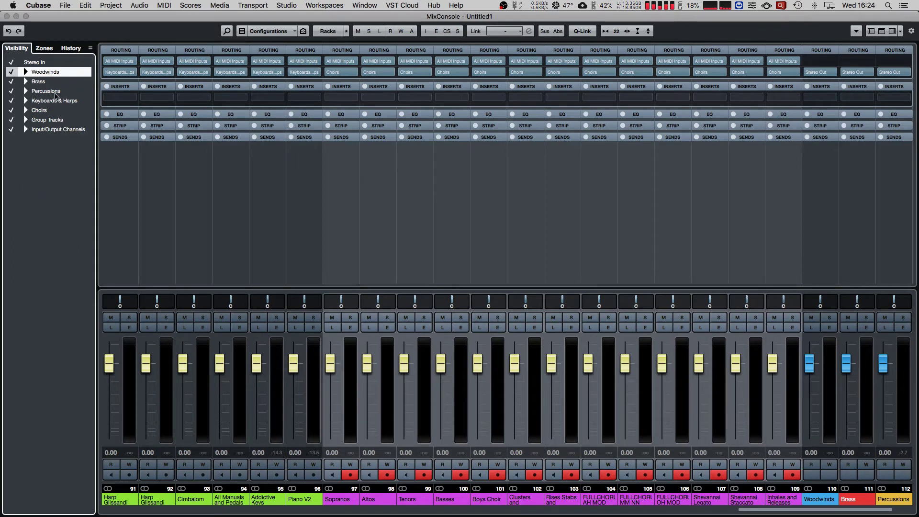
pyautogui.moveTo(133, 16); pyautogui.dragTo(918, 22)
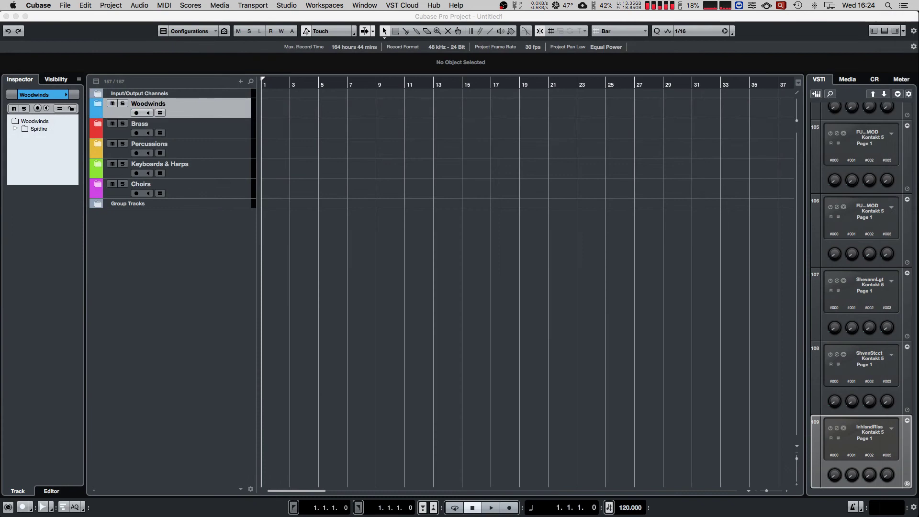
# Step: Look inside the Brass folder's Spitfire subfolders for Horns, Trombones and Trumpets, and fold Brass back up
pyautogui.click(98, 126)
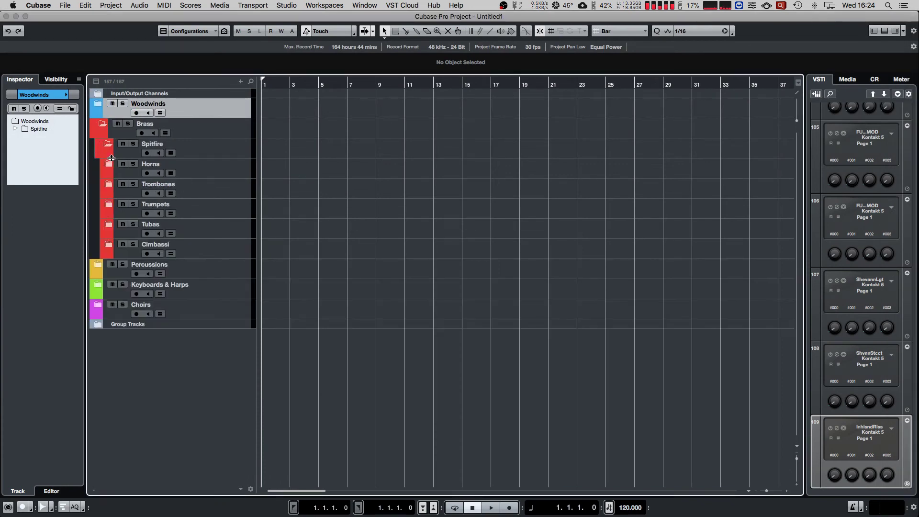
pyautogui.click(110, 165)
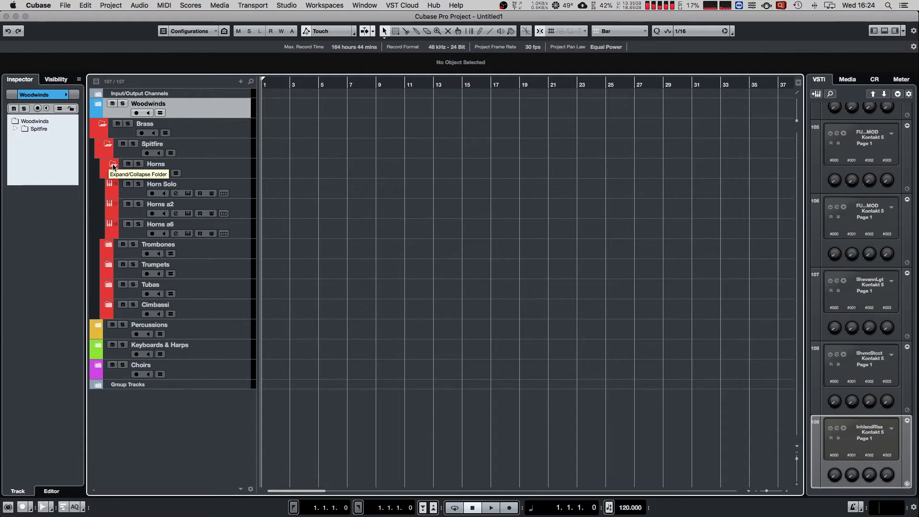
pyautogui.click(113, 165)
pyautogui.click(109, 185)
pyautogui.click(109, 185)
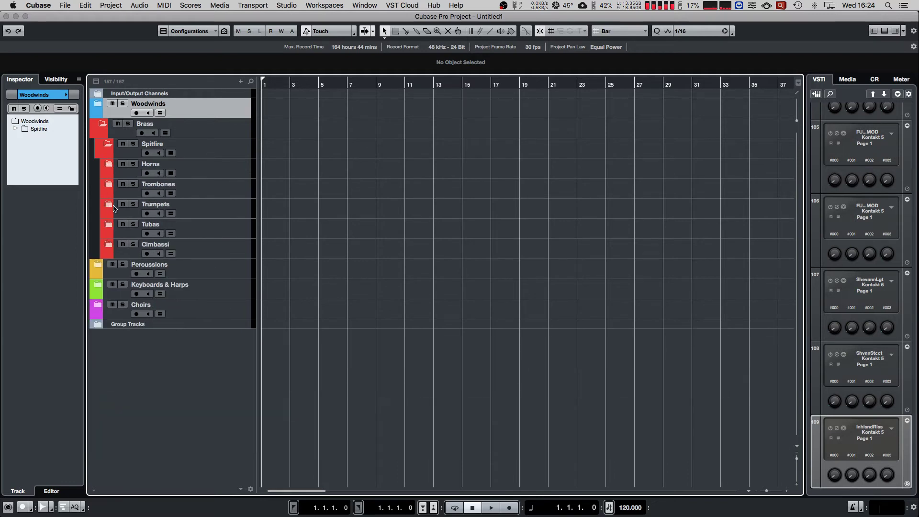
pyautogui.click(109, 205)
pyautogui.click(109, 204)
pyautogui.click(109, 141)
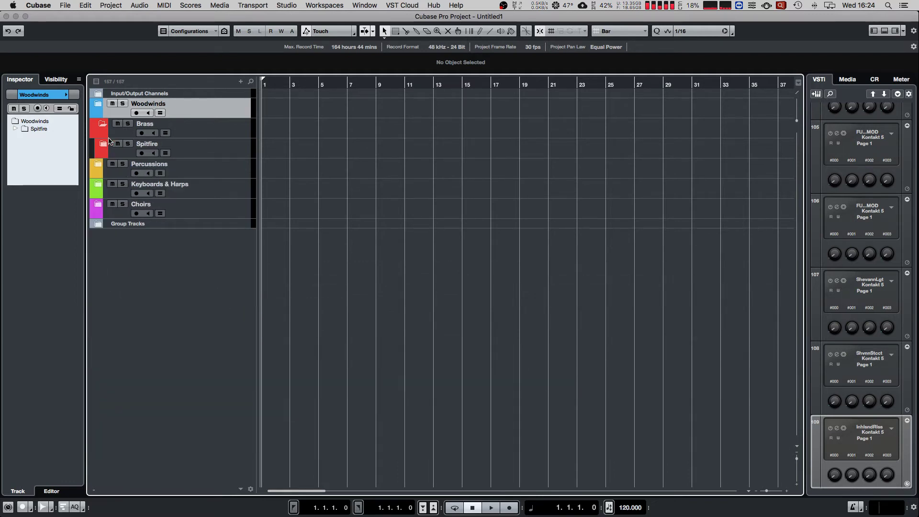
pyautogui.click(103, 124)
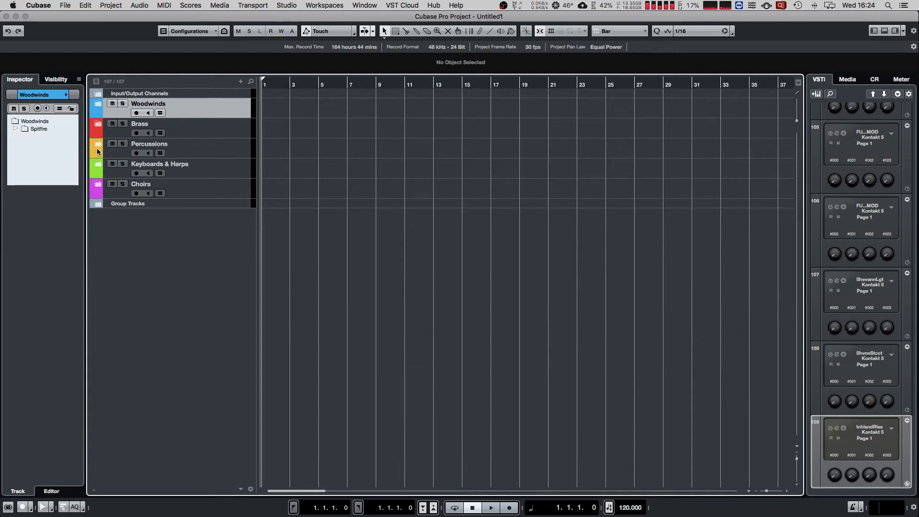
# Step: Expand Percussions and its NI folder, and look inside the Symphonic Percussions and Action Strikes folders
pyautogui.click(98, 152)
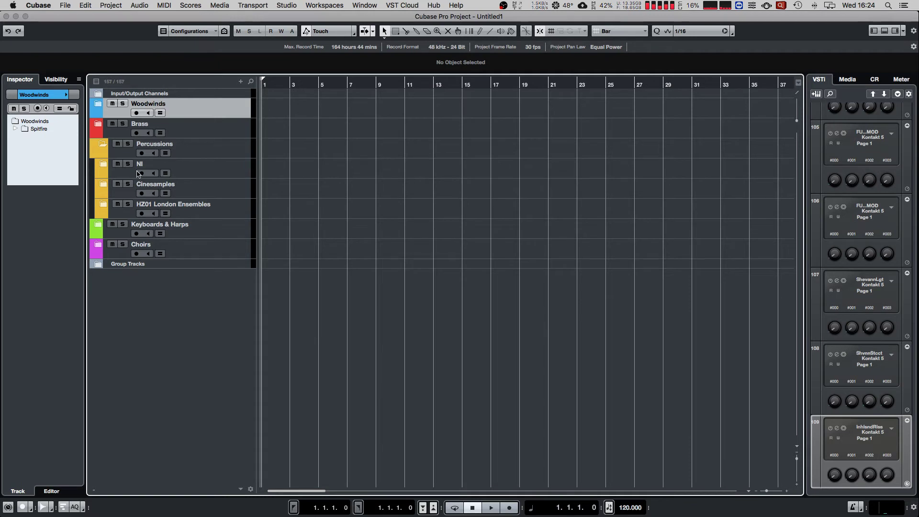
pyautogui.click(103, 164)
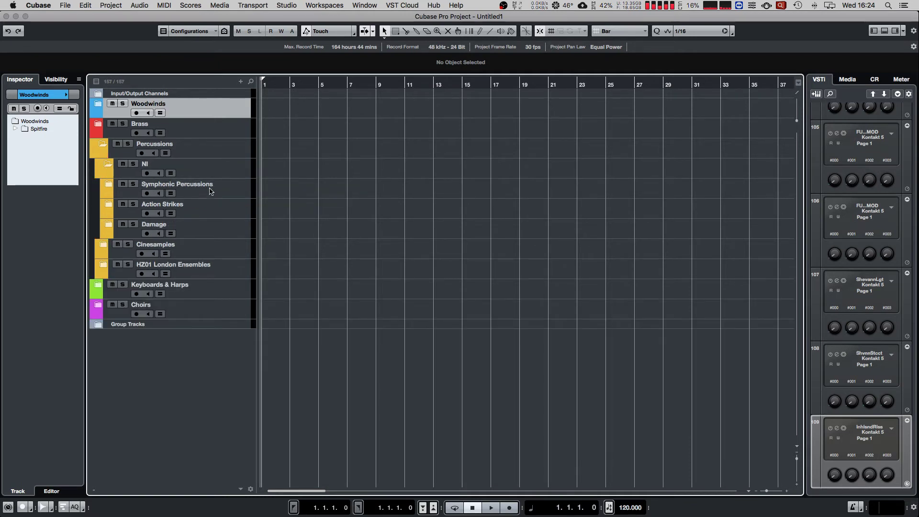
pyautogui.click(109, 185)
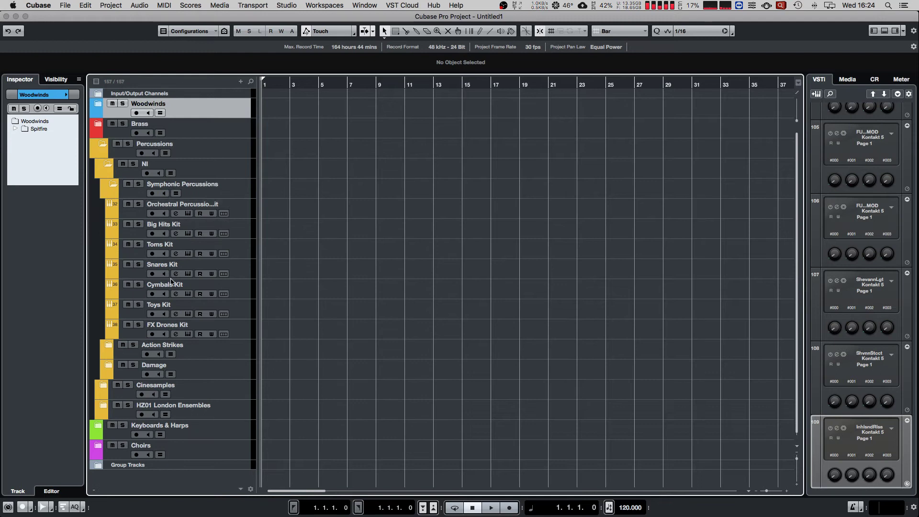
pyautogui.click(113, 186)
pyautogui.click(109, 207)
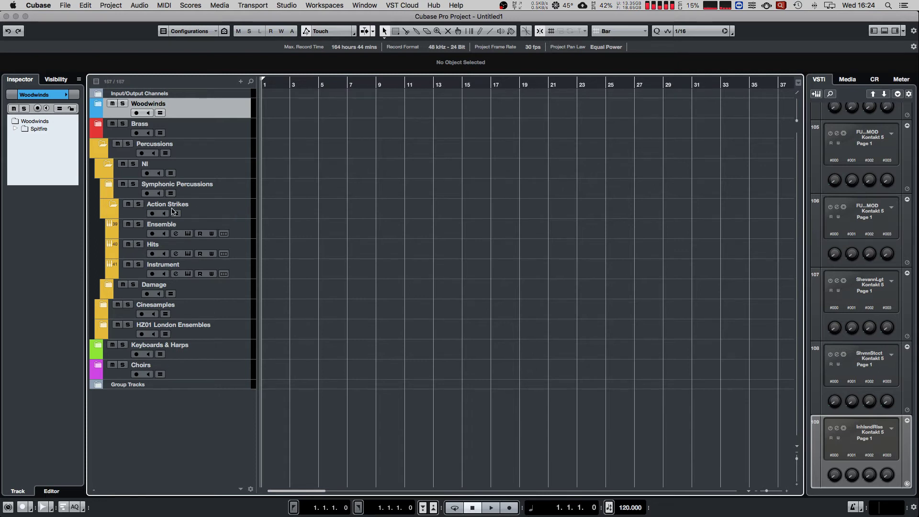
pyautogui.click(113, 206)
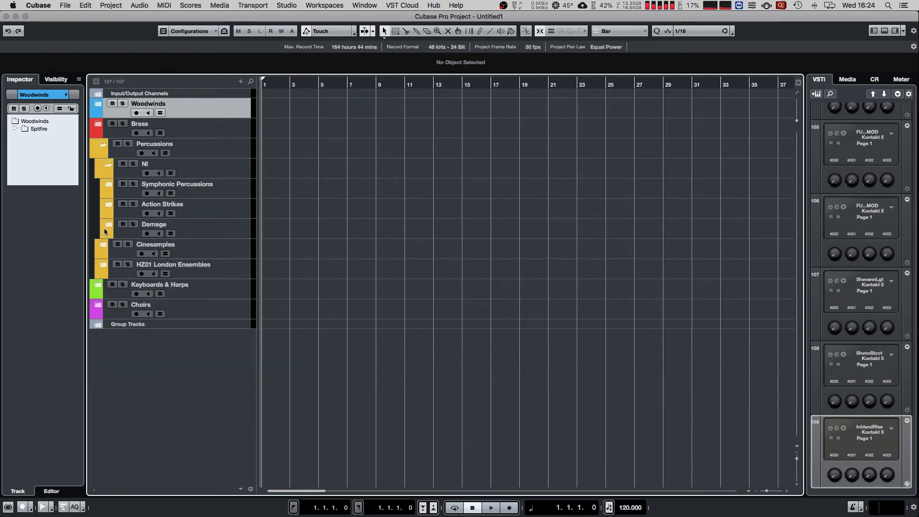
# Step: Expand the Damage folder and view the Kontakt instrument loaded on the Damage Kits track, closing it when done
pyautogui.click(110, 226)
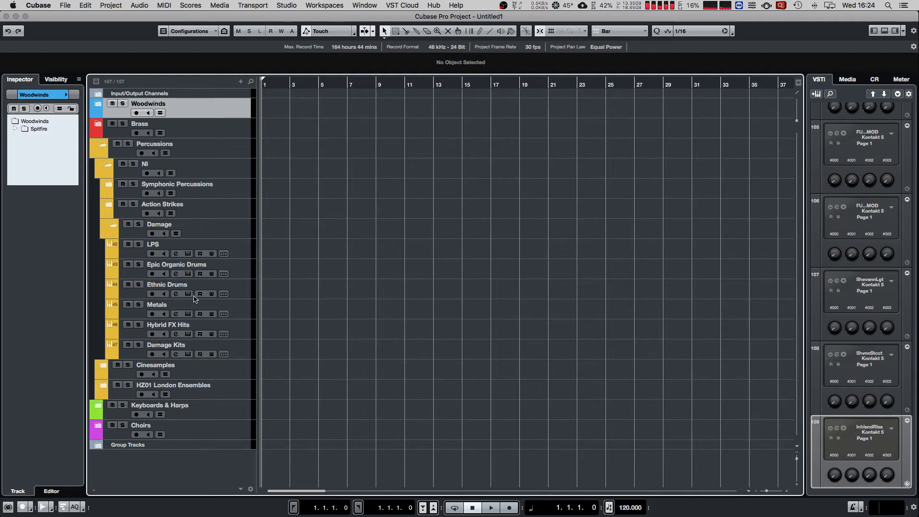
pyautogui.click(238, 352)
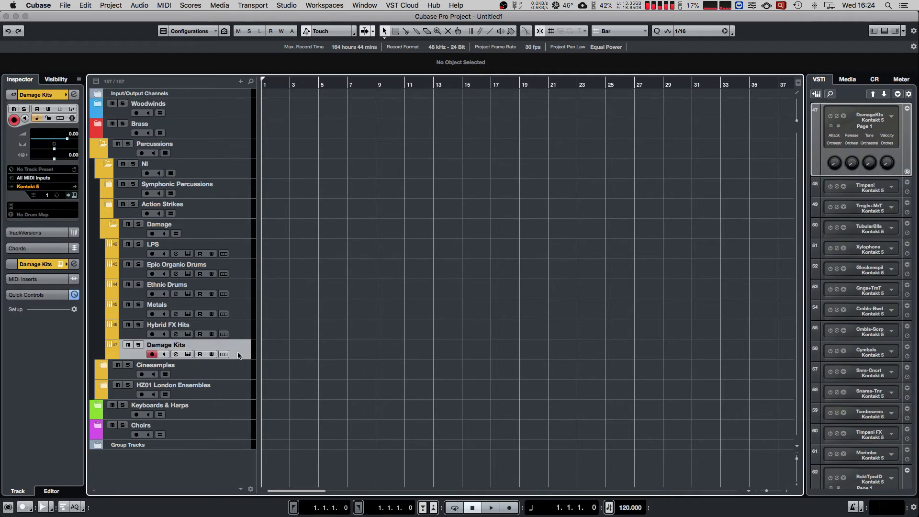
pyautogui.click(188, 355)
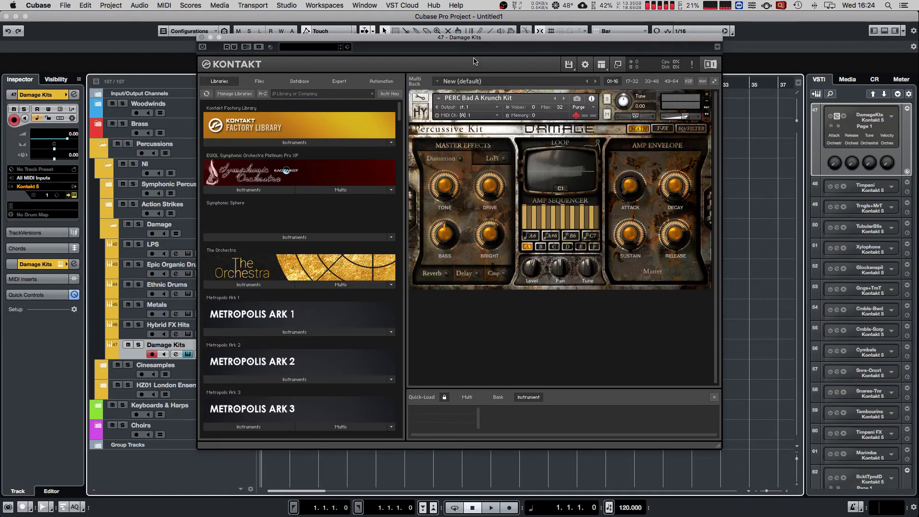
pyautogui.moveTo(456, 39); pyautogui.dragTo(509, 61)
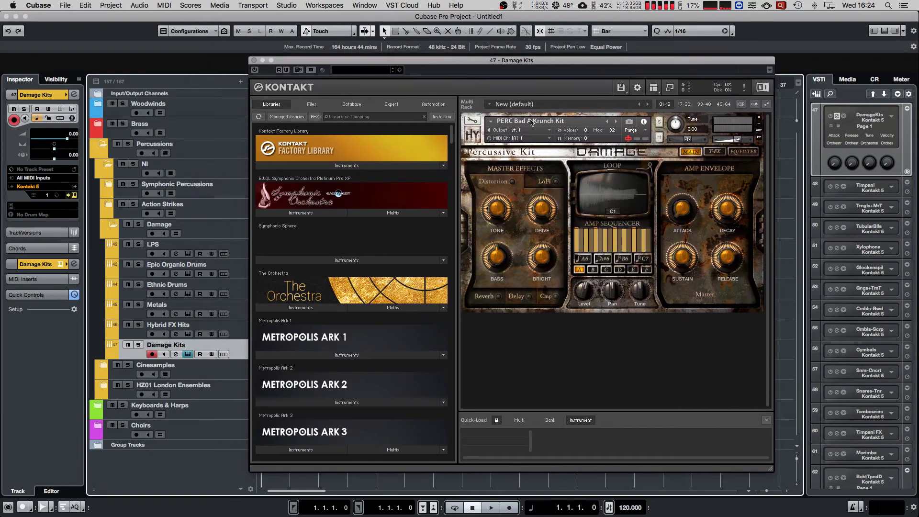
pyautogui.click(254, 61)
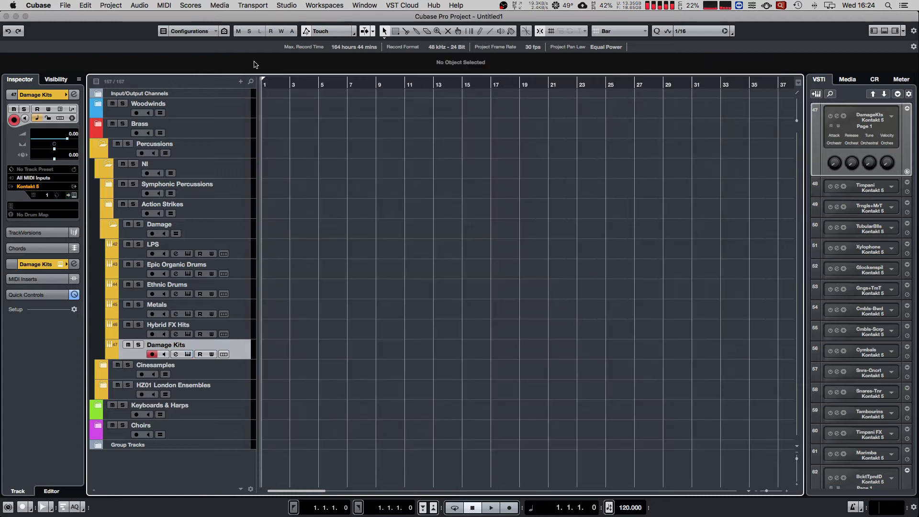
# Step: Duplicate the Damage Kits track and view the Kontakt instrument on the copy
pyautogui.rightClick(239, 357)
pyautogui.click(256, 380)
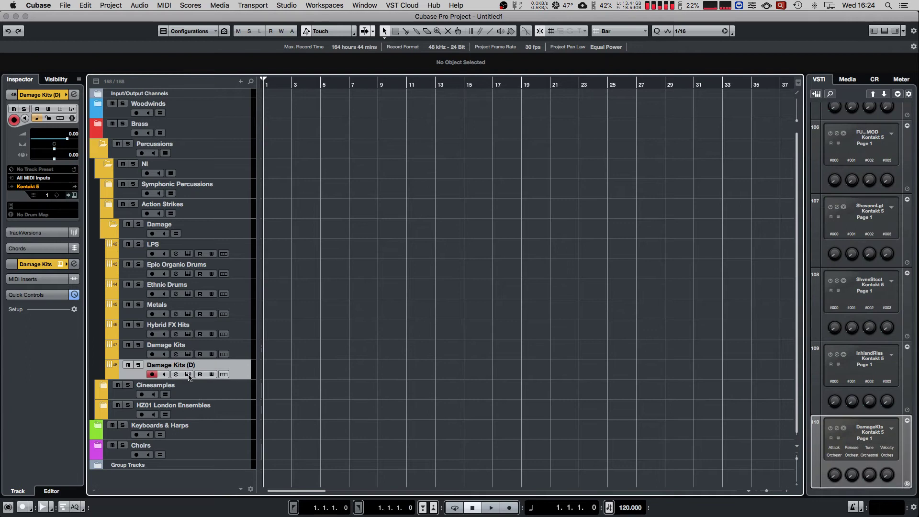
pyautogui.click(188, 374)
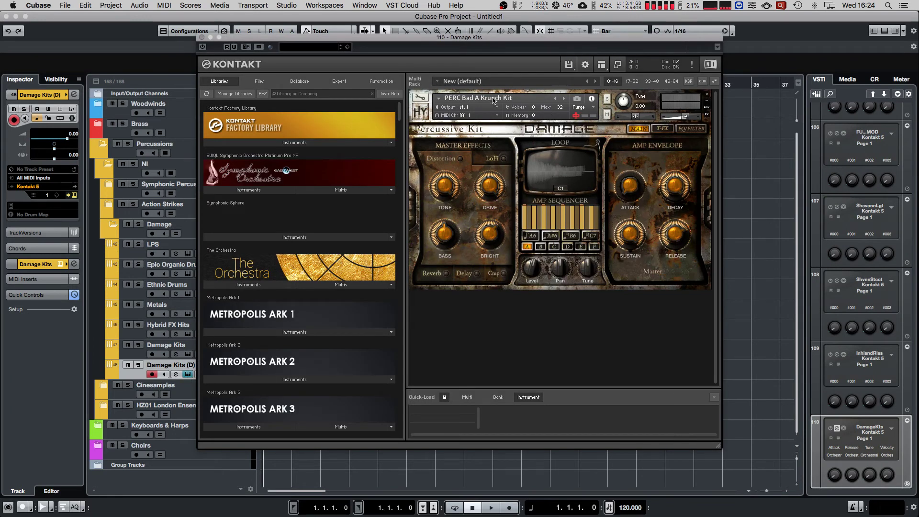
pyautogui.click(202, 38)
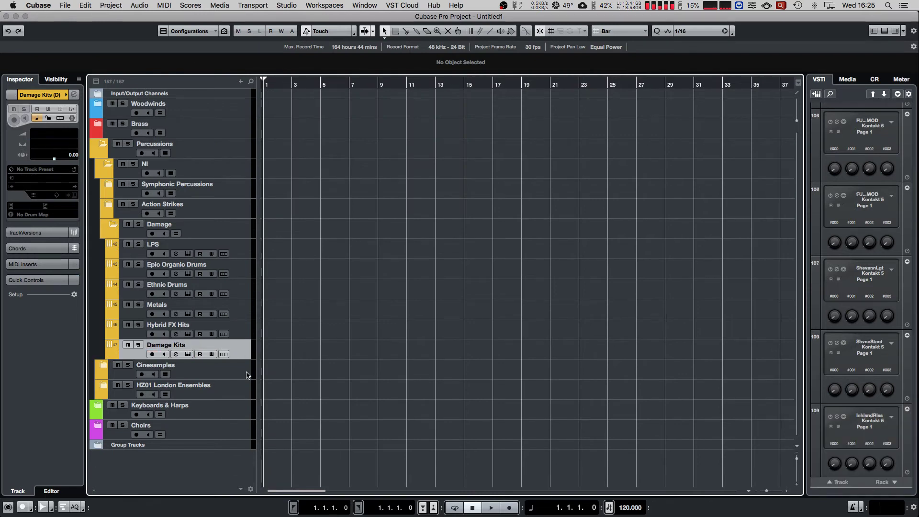
# Step: Delete the duplicated Damage Kits track and fold the Damage, NI and Percussions folders back up
pyautogui.press('Delete')
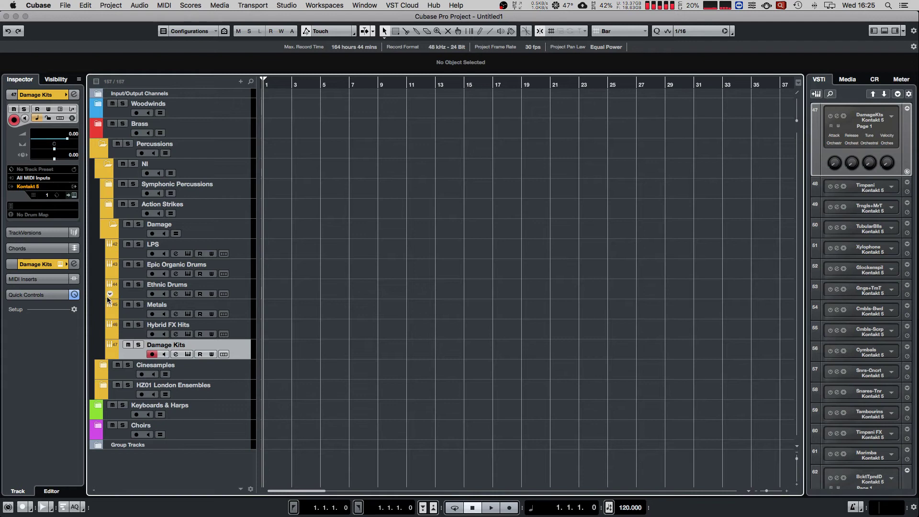
pyautogui.click(111, 221)
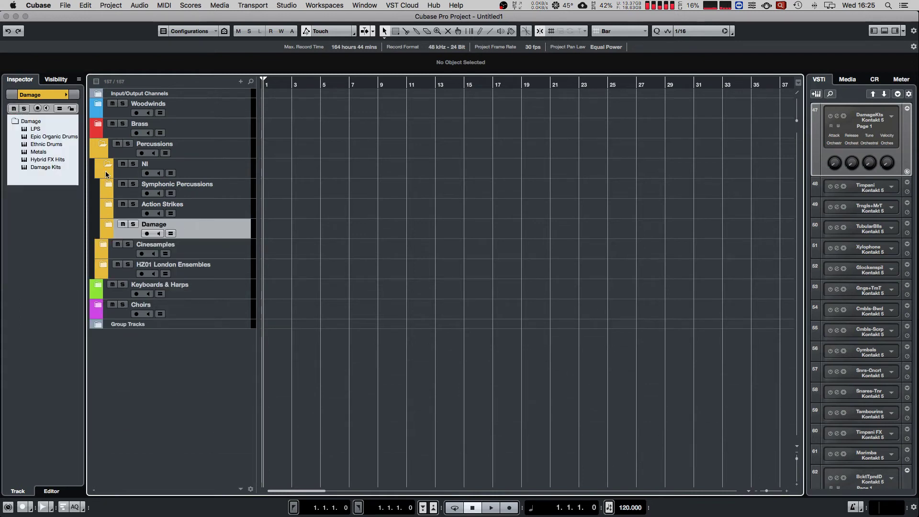
pyautogui.click(106, 165)
pyautogui.click(102, 143)
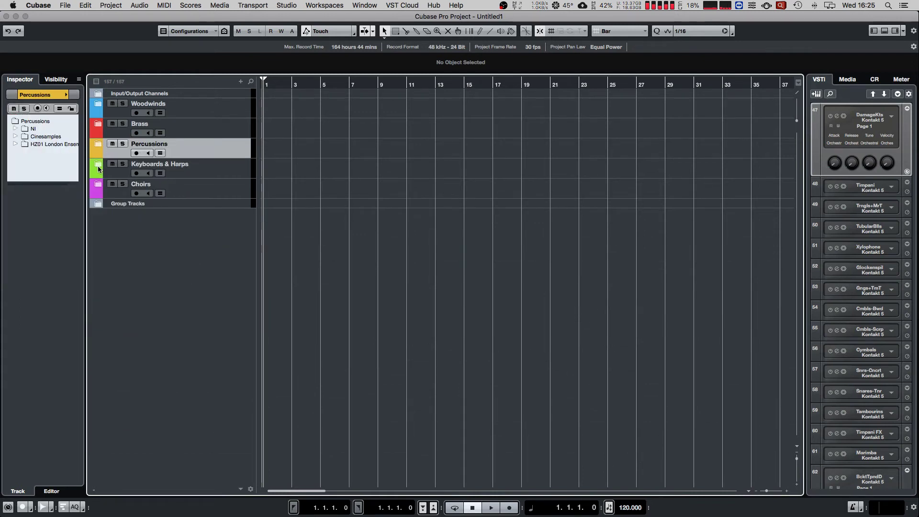
# Step: Expand Keyboards & Harps and look inside the Spitfire and Orchestral Tools subfolders of Harps, folding each back up
pyautogui.click(98, 165)
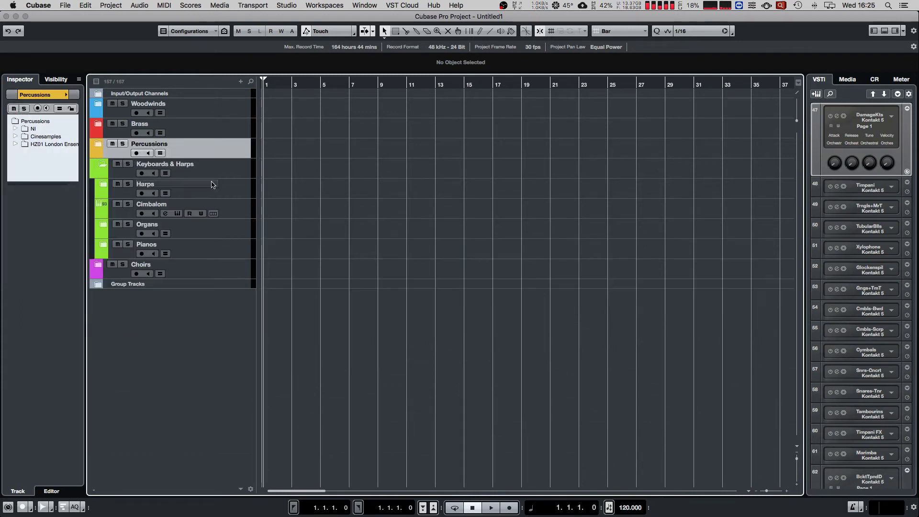
pyautogui.click(104, 184)
pyautogui.click(110, 204)
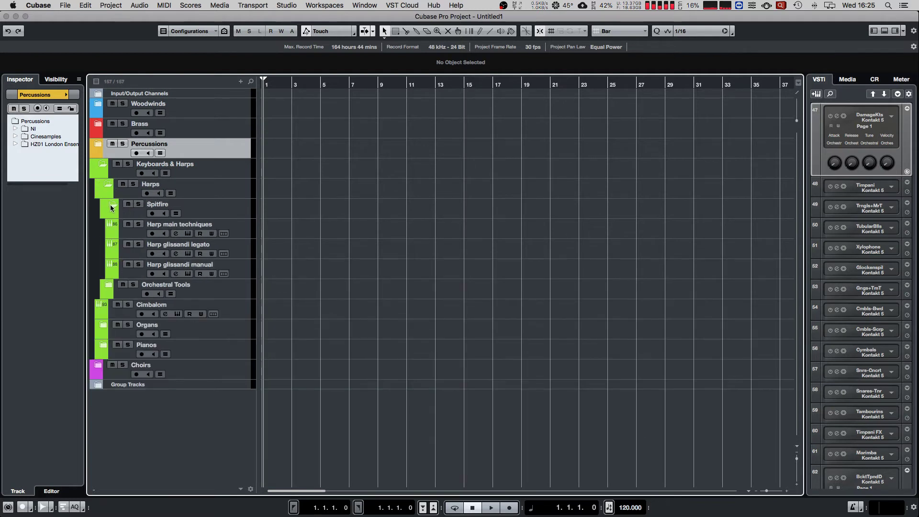
pyautogui.click(110, 205)
pyautogui.click(110, 205)
pyautogui.click(111, 206)
pyautogui.click(110, 206)
pyautogui.click(112, 206)
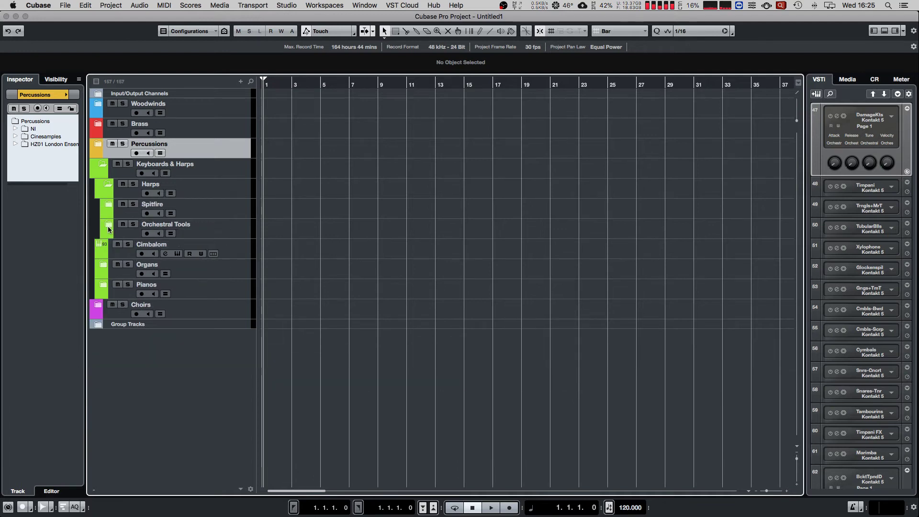
pyautogui.click(108, 225)
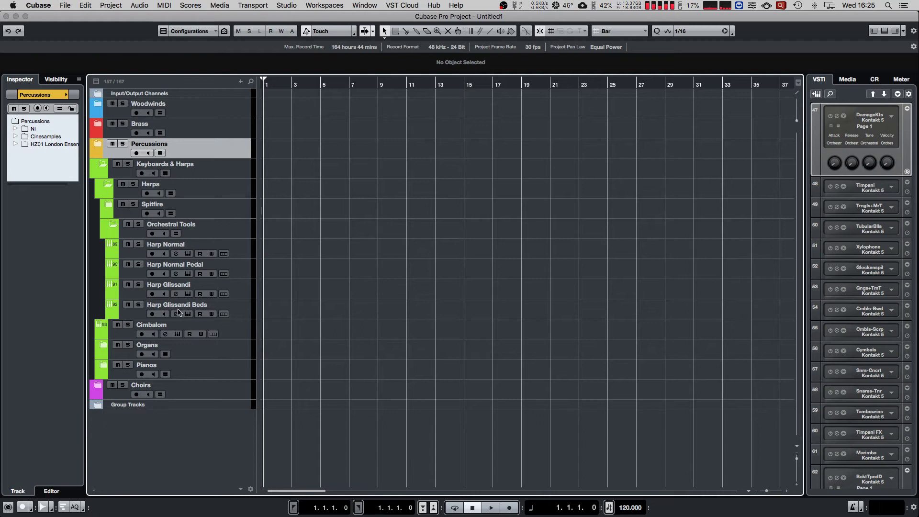
pyautogui.click(110, 224)
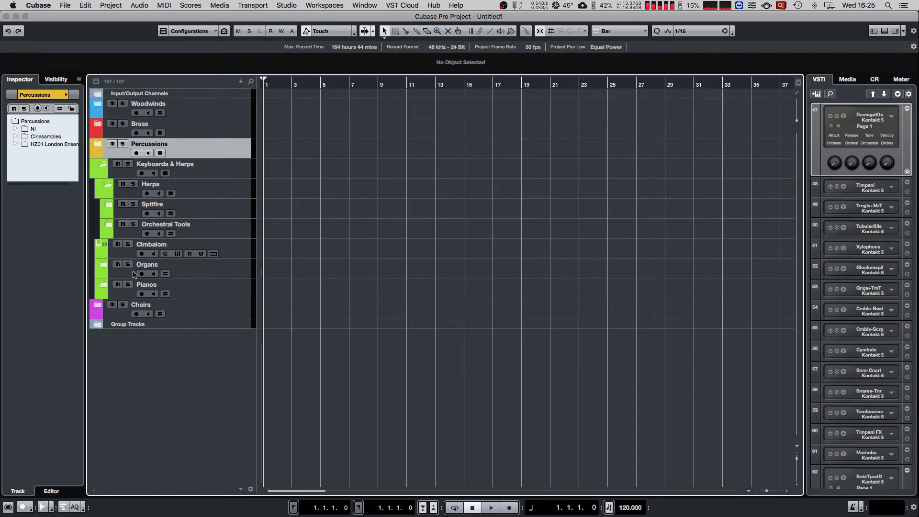
# Step: Expand the Organs folder and look at the track inside its Union Chapel subfolder, folding Union Chapel back up
pyautogui.click(103, 267)
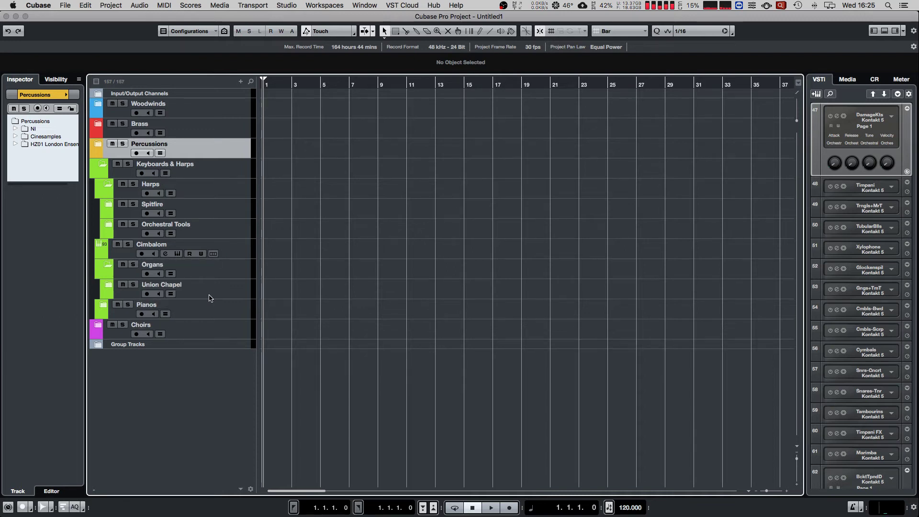
pyautogui.click(106, 286)
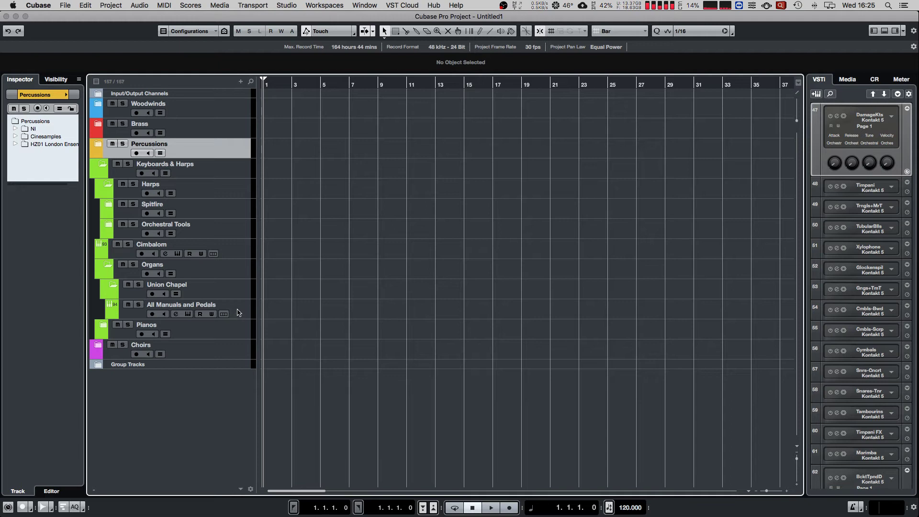
pyautogui.click(113, 286)
pyautogui.click(113, 286)
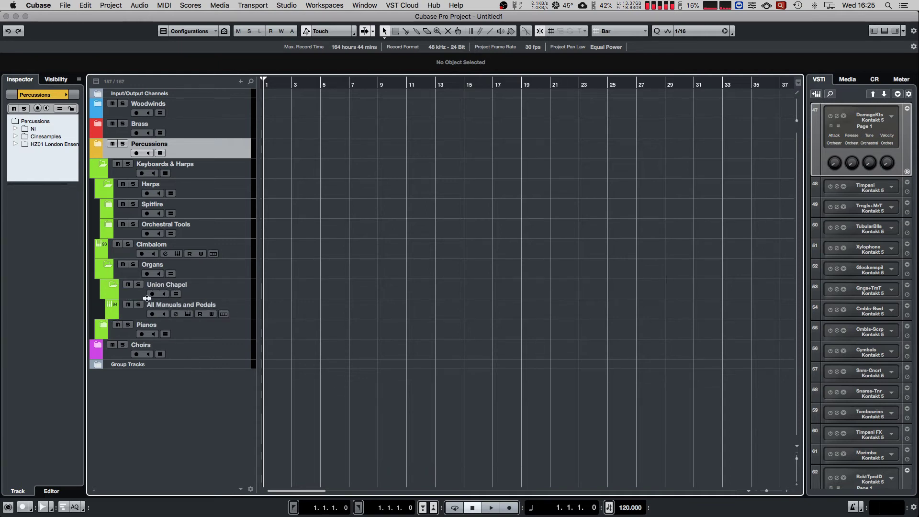
pyautogui.click(113, 285)
# Step: Expand the Pianos folder and record-enable the Addictive Keys and Piano V2 tracks together to hear them layered
pyautogui.click(103, 306)
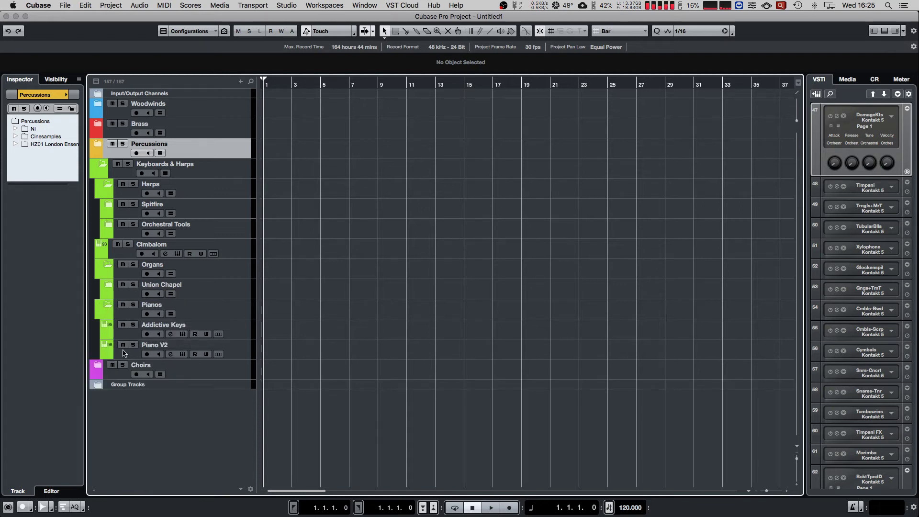
pyautogui.click(146, 334)
pyautogui.click(147, 355)
pyautogui.click(238, 353)
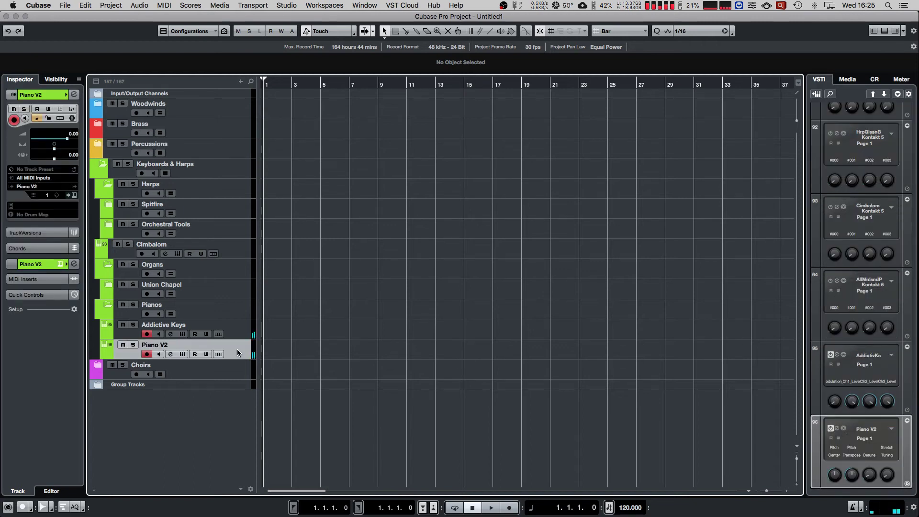
# Step: Audition Addictive Keys and Piano V2 separately and with both record-enabled, finishing with Addictive Keys selected
pyautogui.click(146, 354)
pyautogui.click(219, 334)
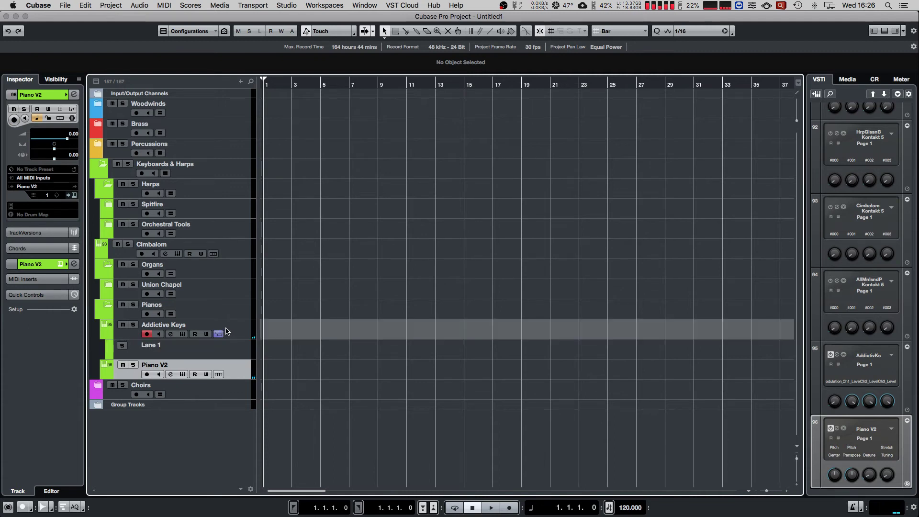
pyautogui.click(217, 334)
pyautogui.click(228, 337)
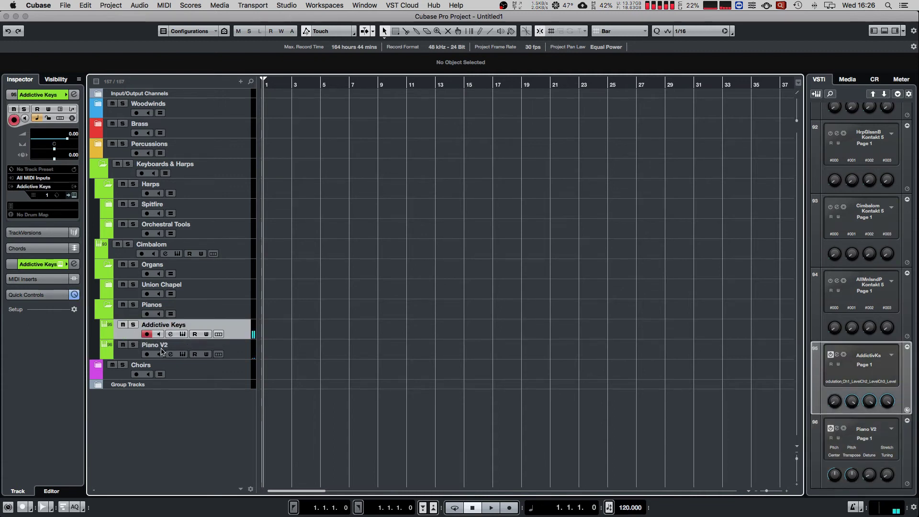
pyautogui.click(232, 349)
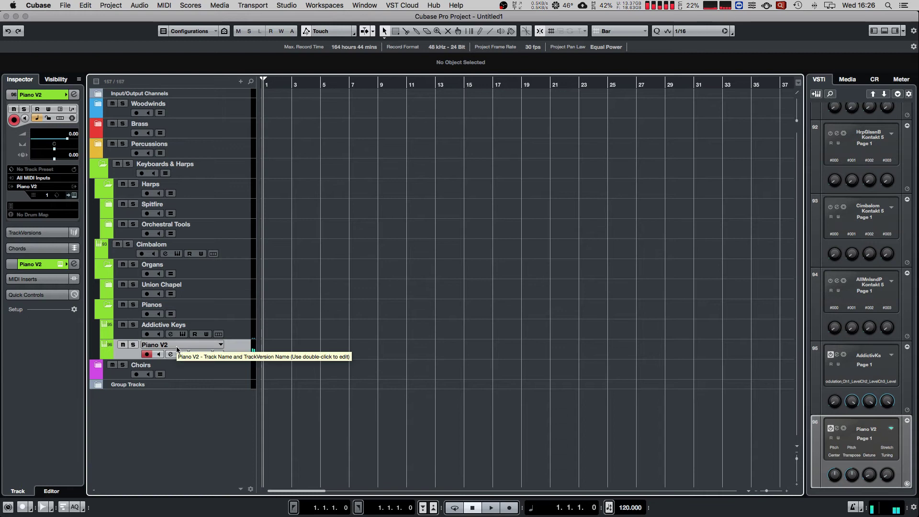
pyautogui.click(146, 334)
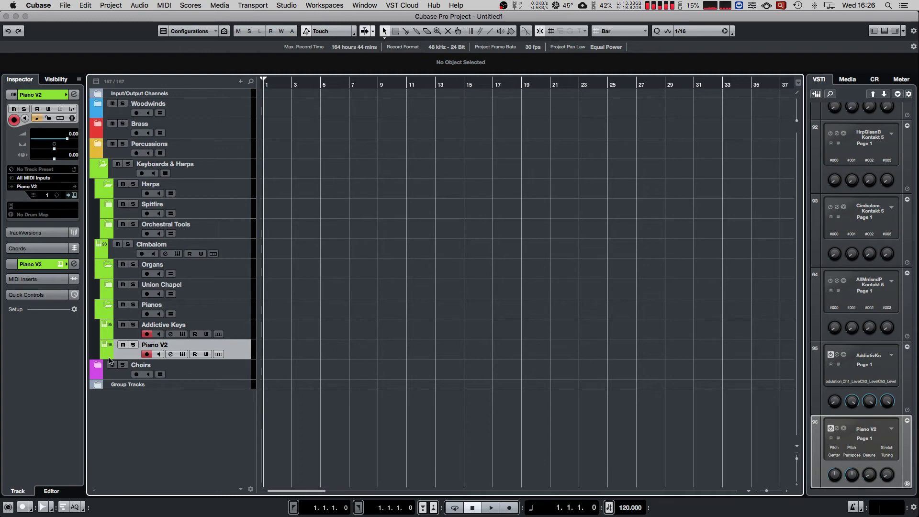
pyautogui.click(225, 331)
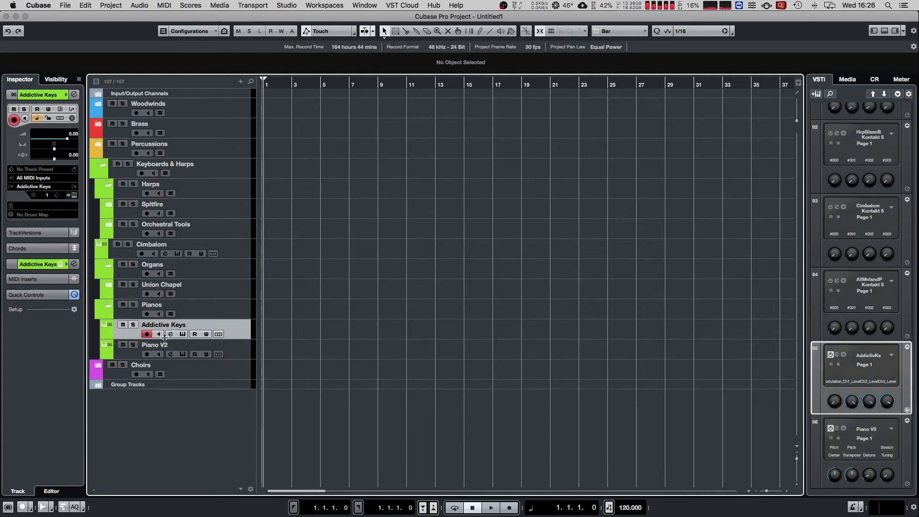
# Step: Fold the Keyboards & Harps folder and its open subfolders back up
pyautogui.click(103, 306)
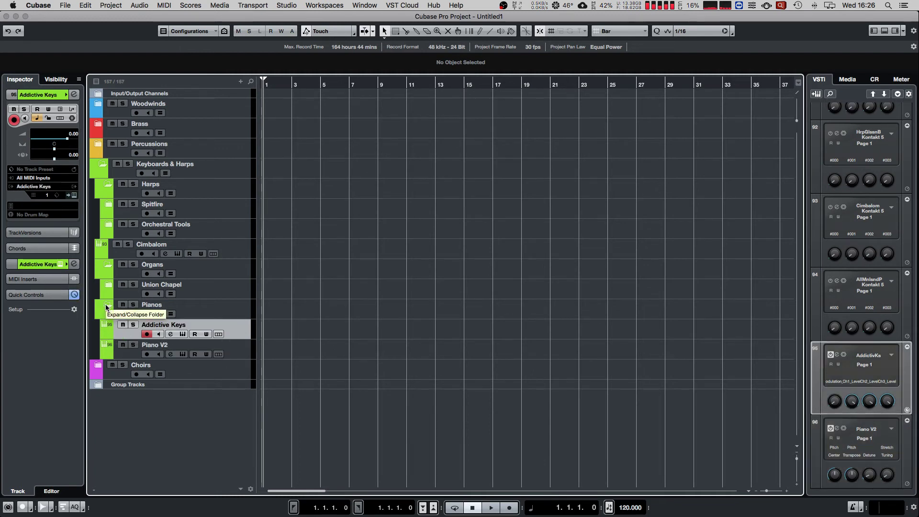
pyautogui.click(109, 267)
pyautogui.click(100, 166)
pyautogui.click(100, 166)
pyautogui.click(114, 193)
pyautogui.click(102, 164)
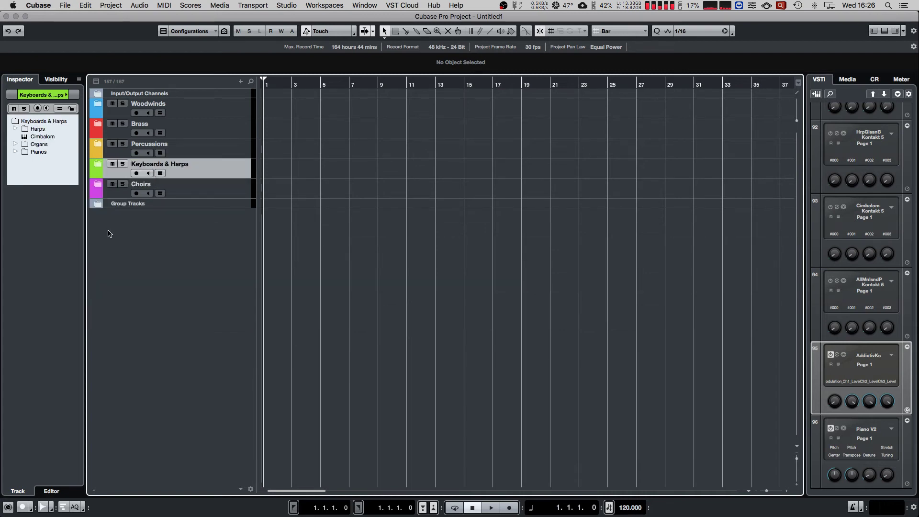
# Step: Expand the Choirs folder and look at the tracks inside its Voxos subfolder, folding Voxos back up
pyautogui.click(98, 185)
pyautogui.click(103, 206)
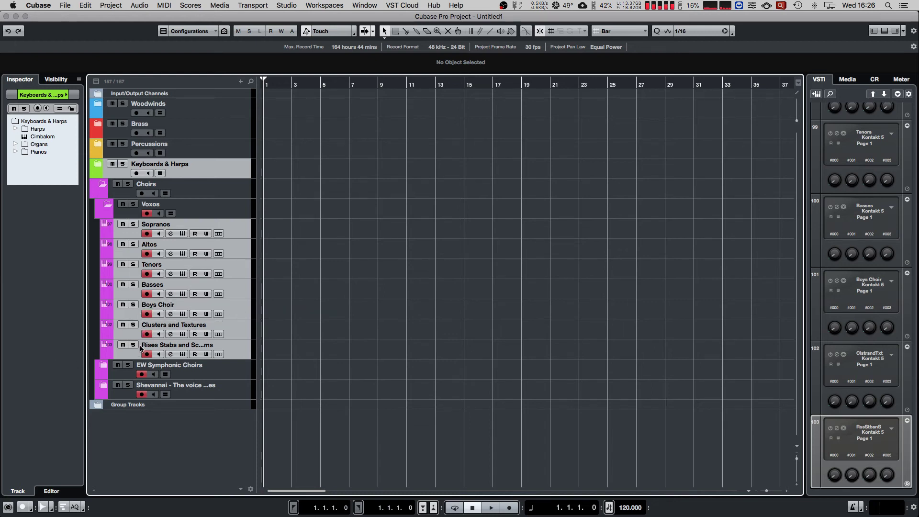
pyautogui.click(108, 206)
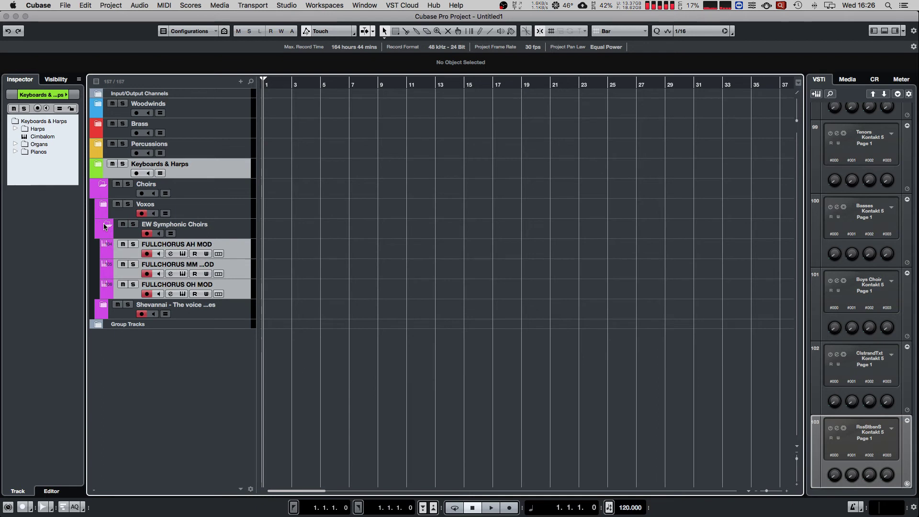
# Step: Look at the full chorus tracks inside the EW Symphonic Choirs folder and fold it back up
pyautogui.click(107, 225)
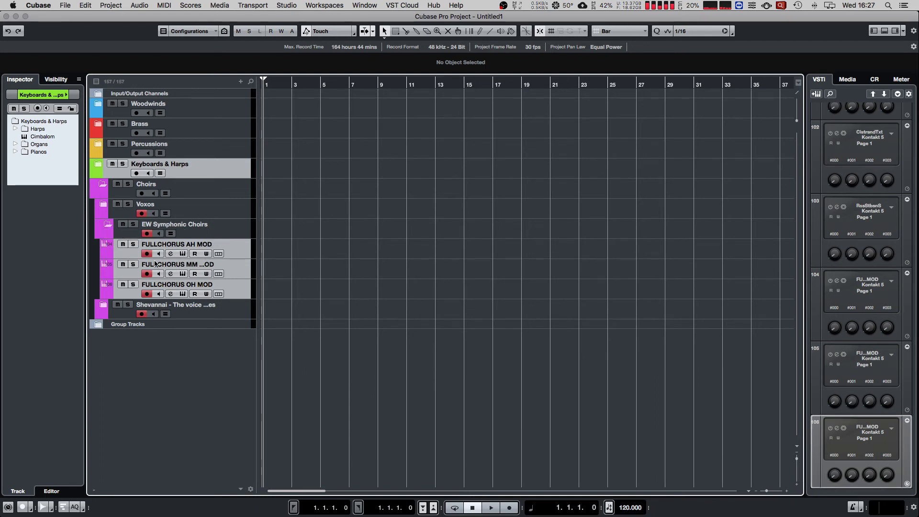
pyautogui.click(108, 224)
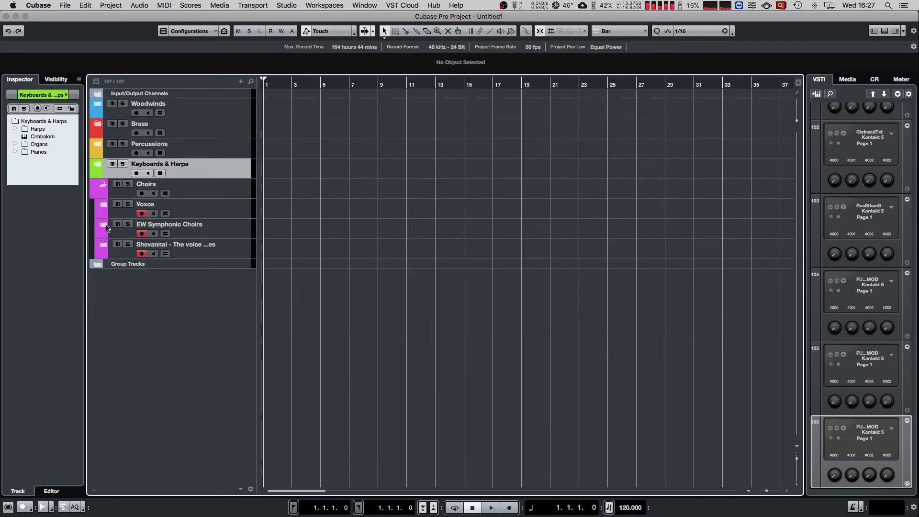
pyautogui.click(102, 226)
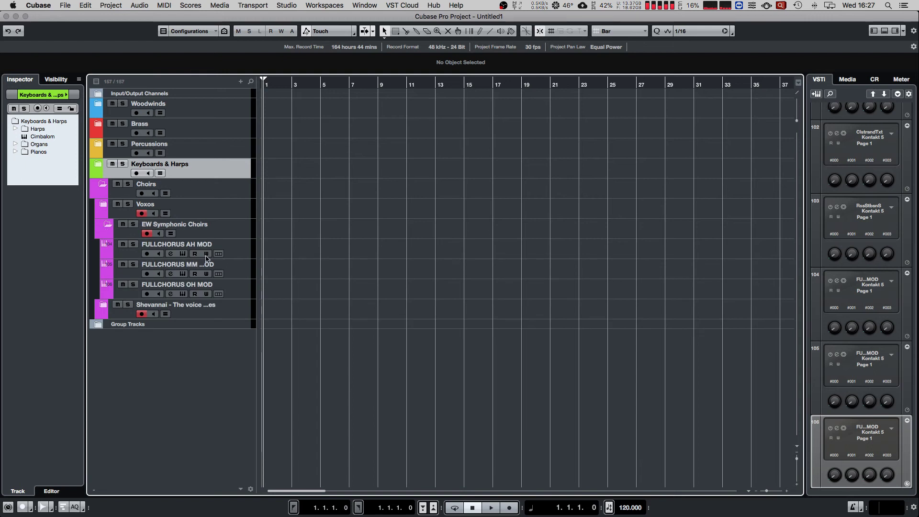
pyautogui.click(108, 225)
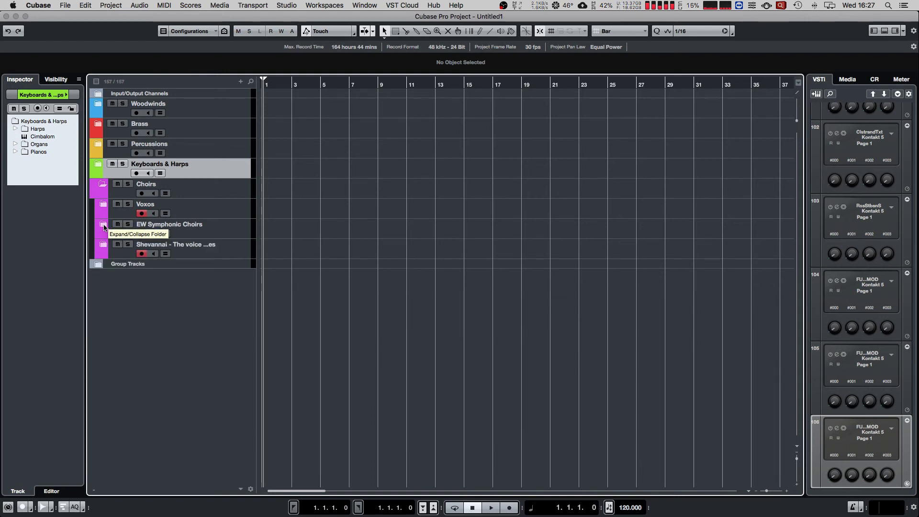
pyautogui.click(104, 226)
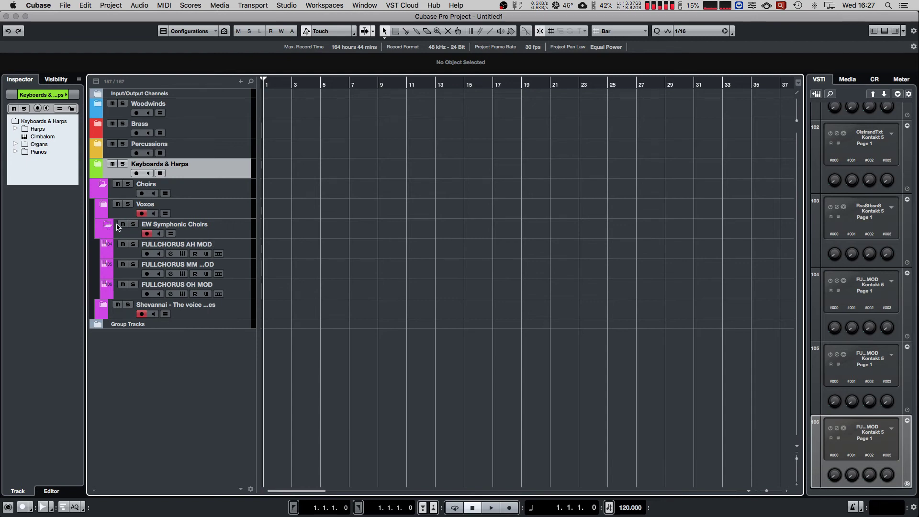
pyautogui.click(108, 225)
# Step: Expand the Shevannai folder to view its tracks, and inspect the Shevannai Legato track and the neighbouring choir folders
pyautogui.click(107, 244)
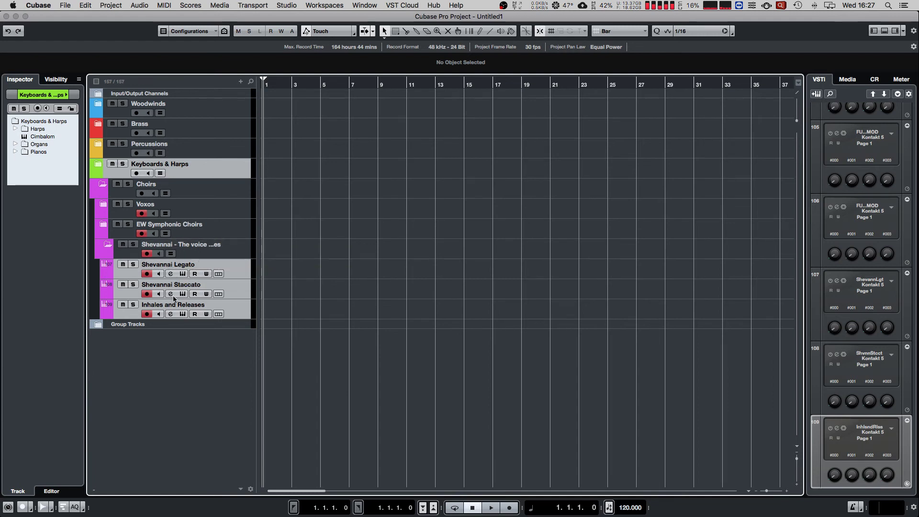
pyautogui.click(212, 268)
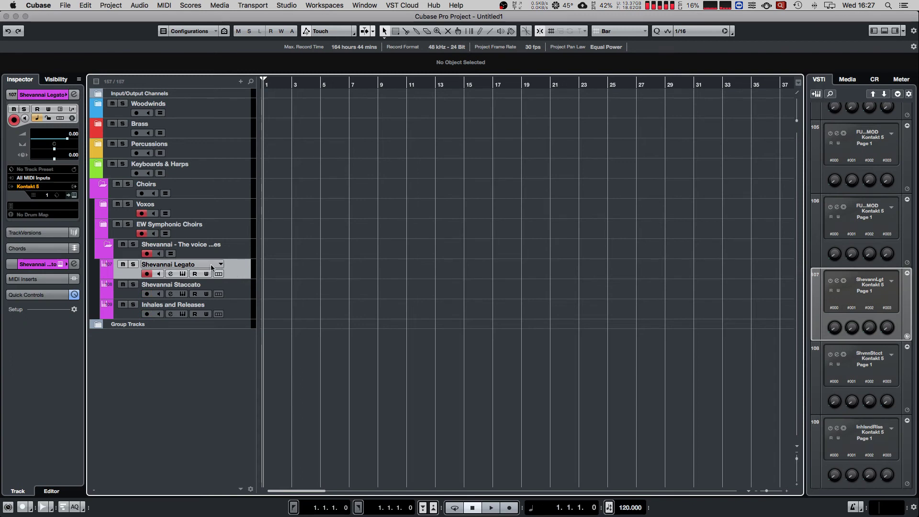
pyautogui.click(219, 211)
pyautogui.click(225, 230)
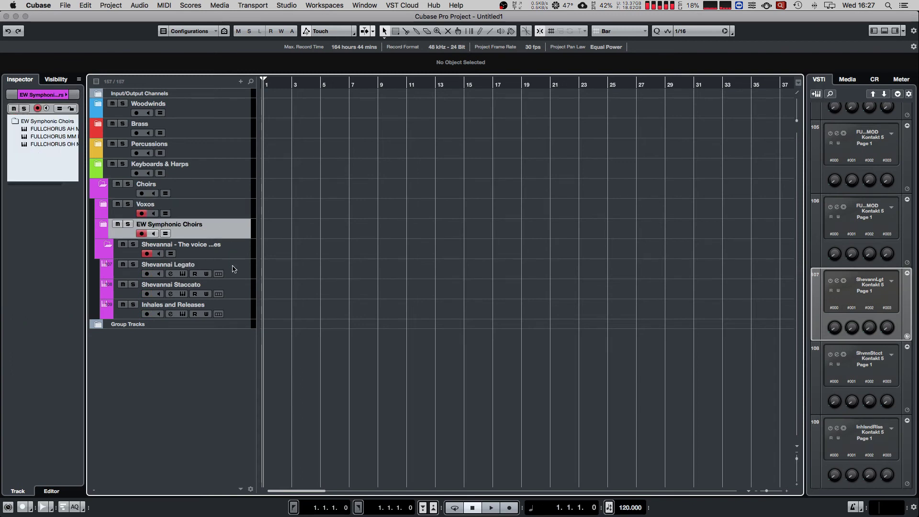
pyautogui.click(230, 254)
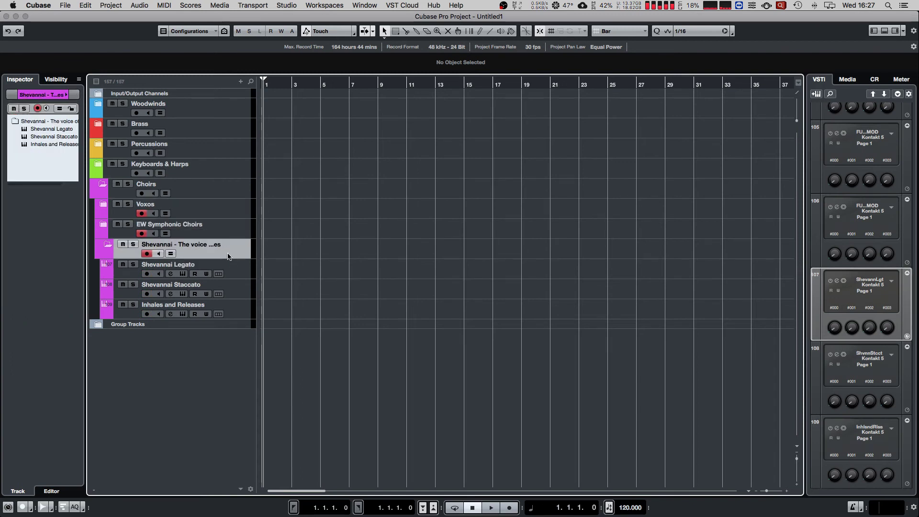
# Step: Disarm the EW Symphonic Choirs folder and switch on the Kontakt instrument for Shevannai Legato, selecting its track
pyautogui.click(142, 234)
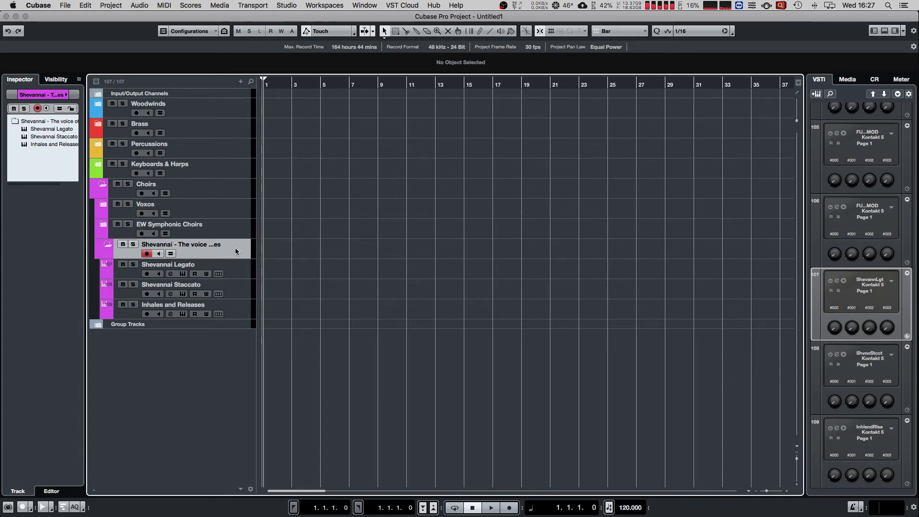
pyautogui.click(831, 281)
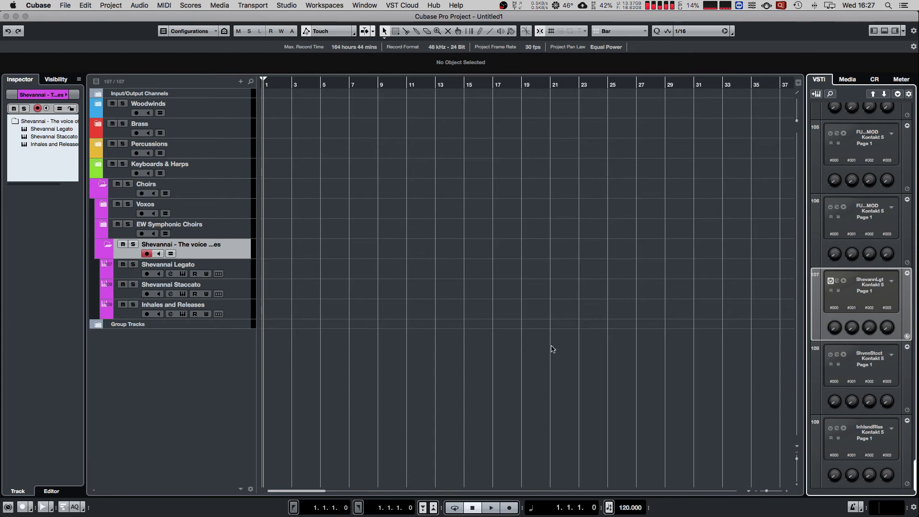
pyautogui.click(190, 257)
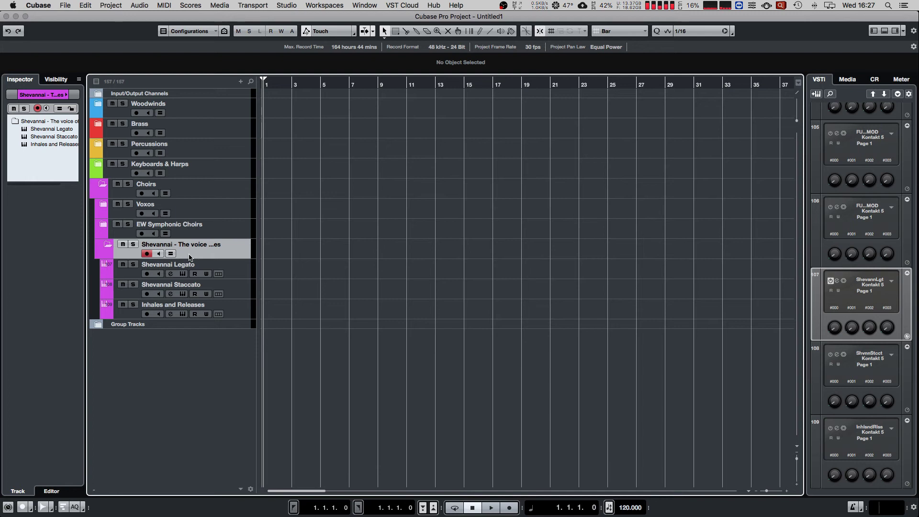
pyautogui.click(246, 272)
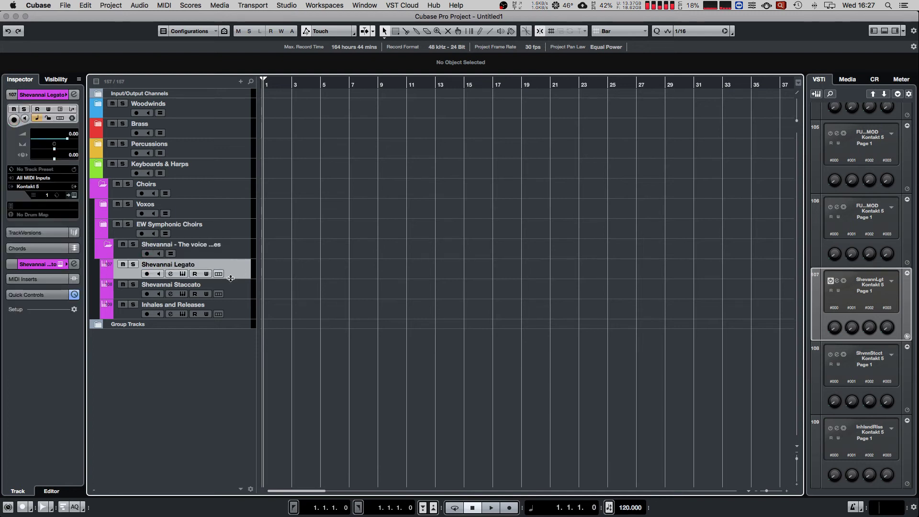
# Step: Record-enable the Shevannai Legato track, open its Kontakt instrument and purge all of its samples
pyautogui.click(147, 273)
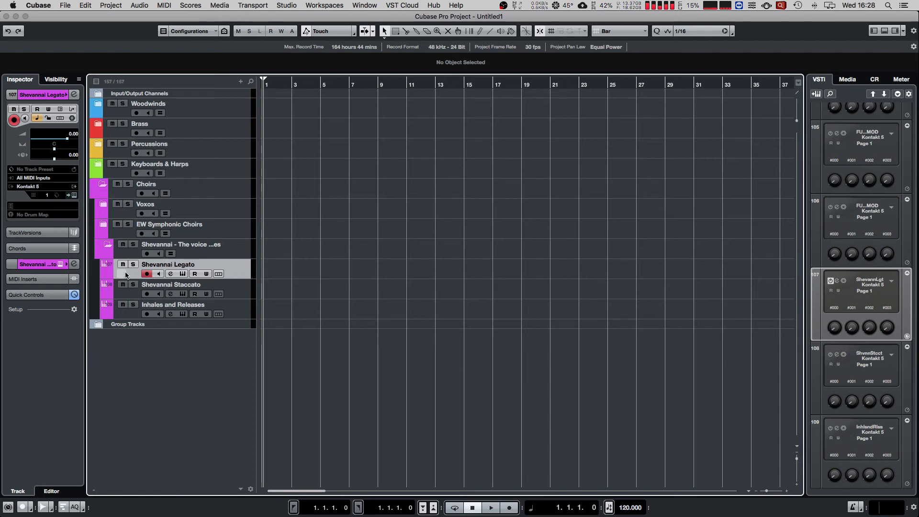
pyautogui.click(183, 274)
pyautogui.click(593, 108)
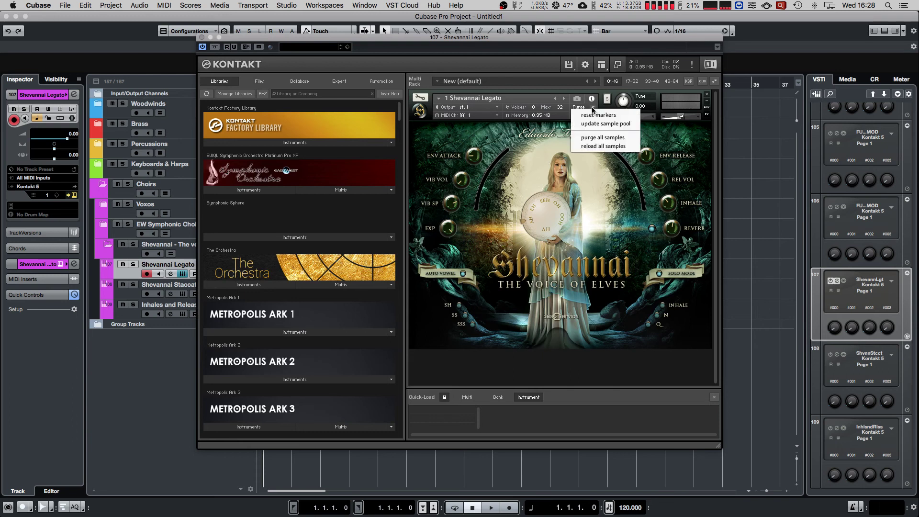
pyautogui.click(593, 140)
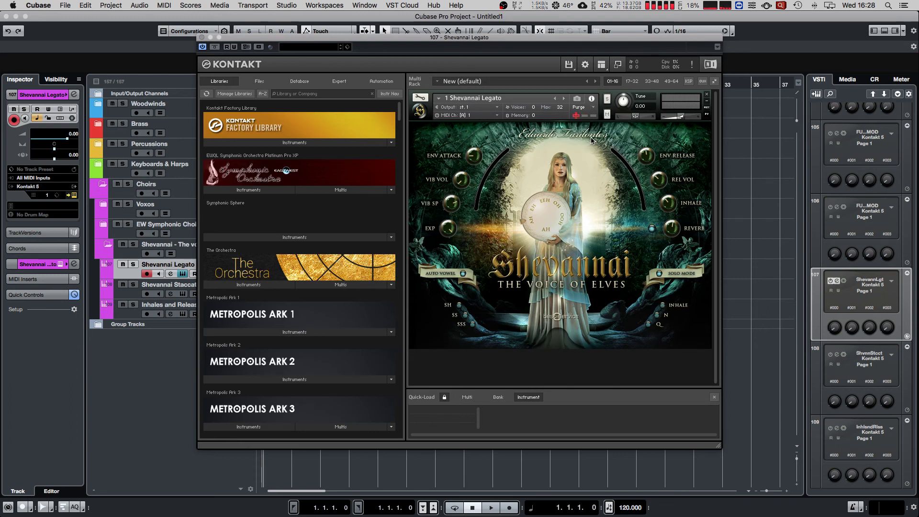
# Step: Deactivate the Shevannai Legato Kontakt instrument and close its plug-in window
pyautogui.moveTo(245, 40); pyautogui.dragTo(267, 59)
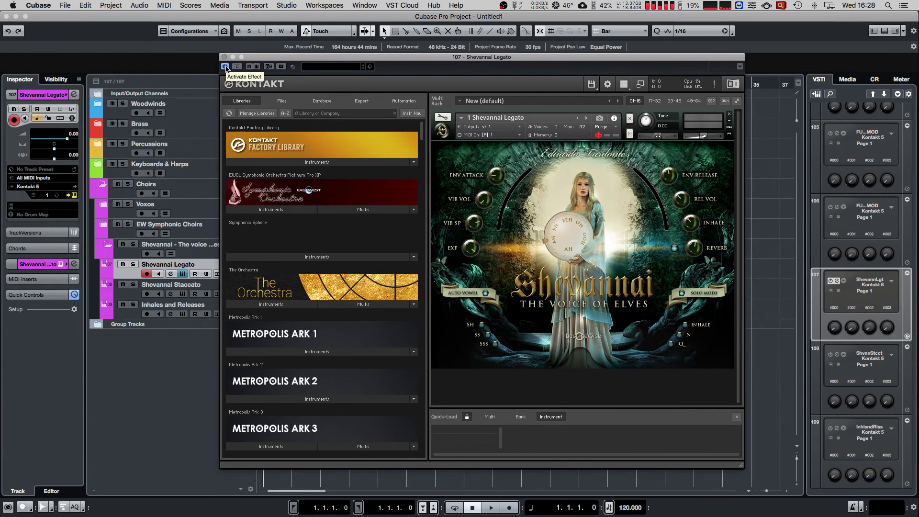
pyautogui.click(225, 67)
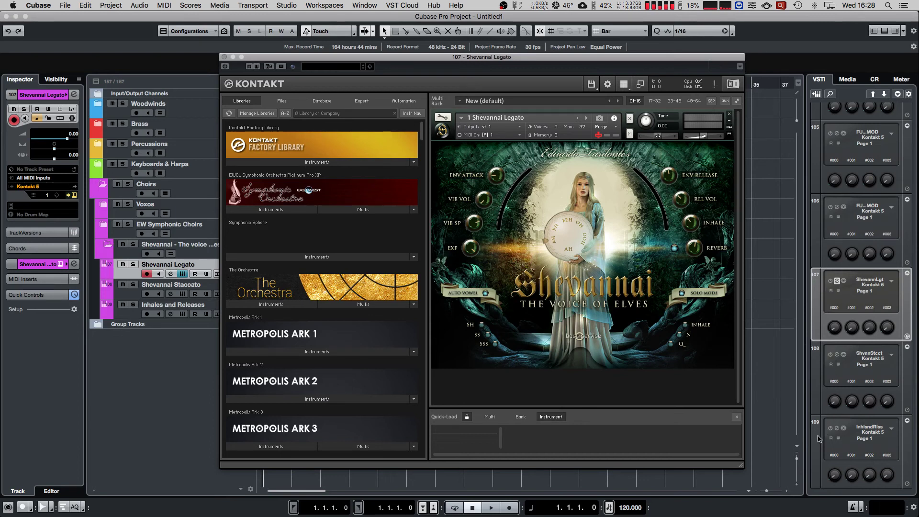
pyautogui.scroll(-1, 818, 439)
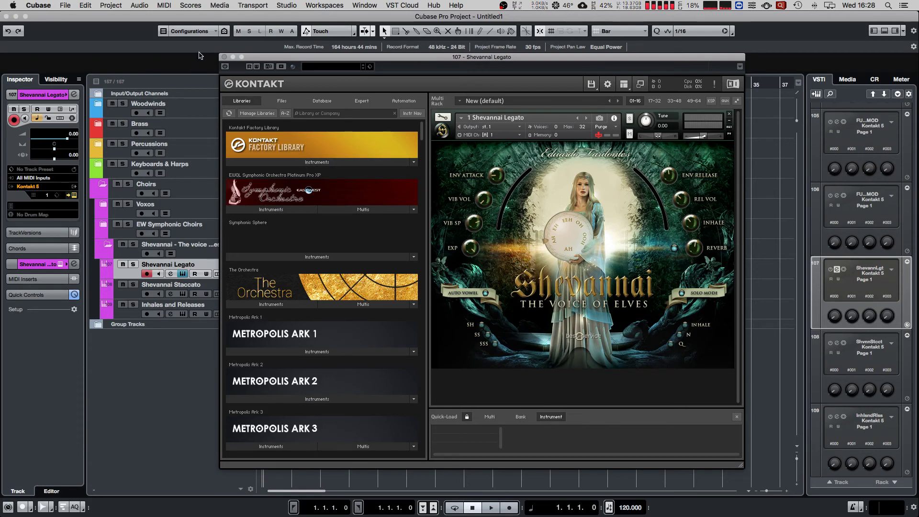
pyautogui.click(223, 57)
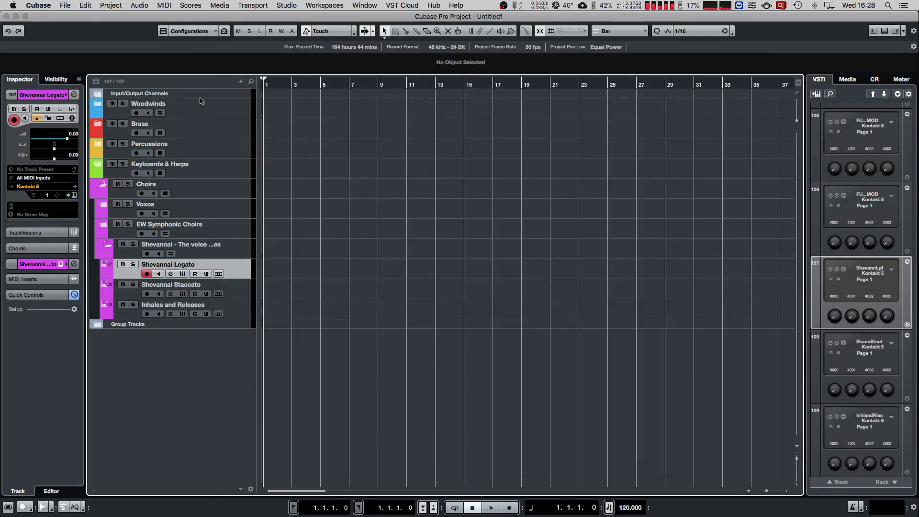
# Step: Fold up the Shevannai subfolder and the Choirs folder so only the main instrument folders are listed
pyautogui.click(107, 245)
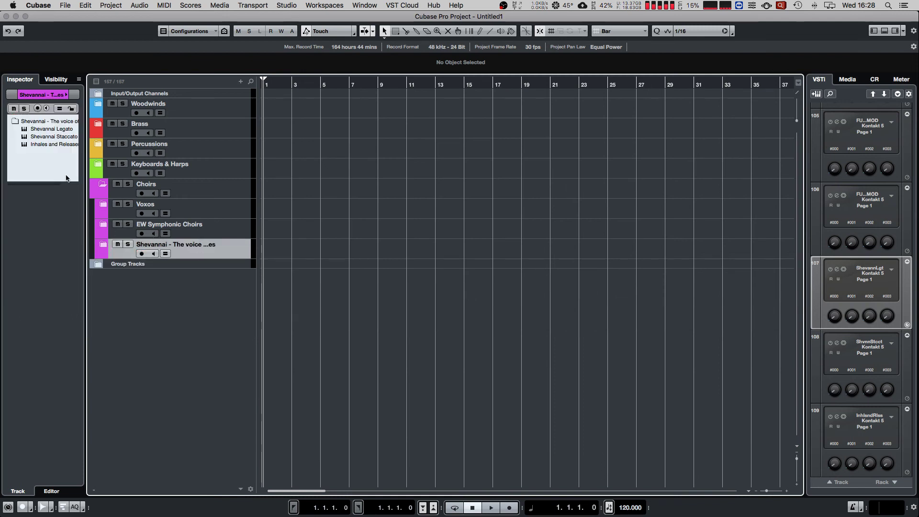
pyautogui.click(98, 185)
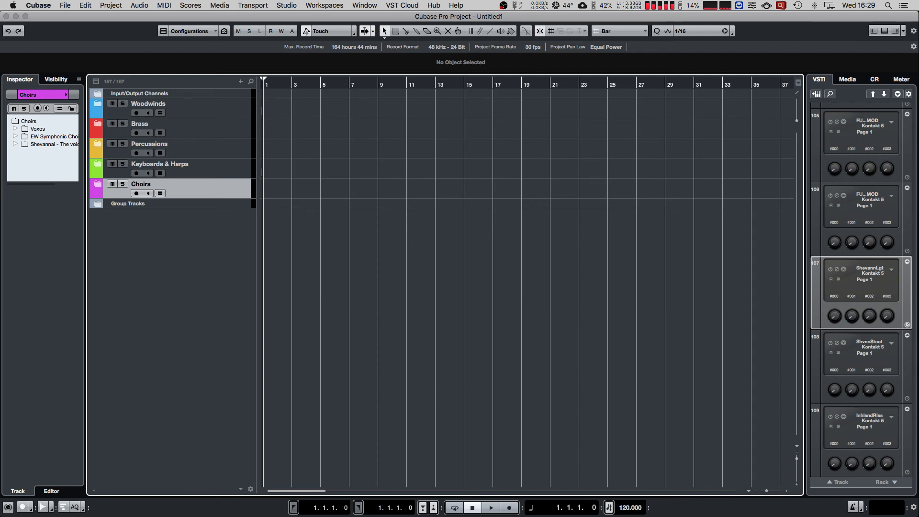
# Step: Look through the MixConsole channels from the choirs back to the woodwinds, and move the mixer window clear of the project
pyautogui.press('F3')
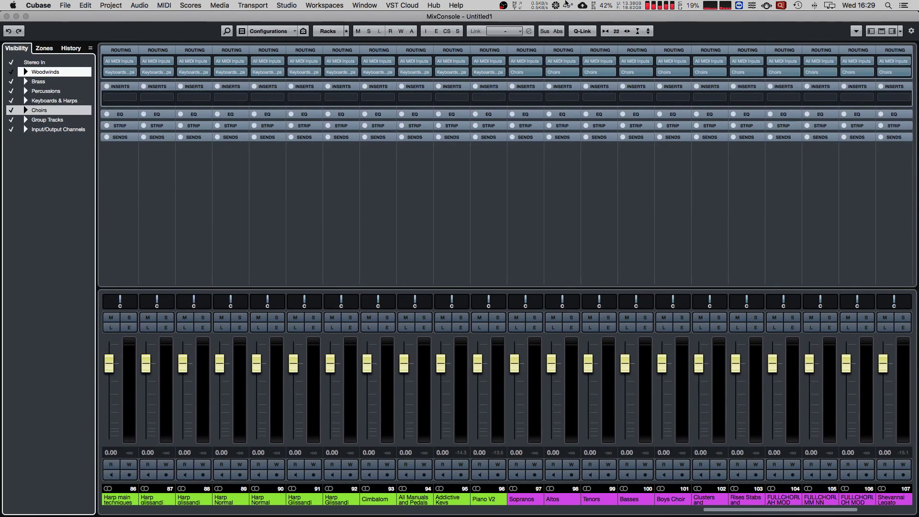
pyautogui.hscroll(-10, 538, 389)
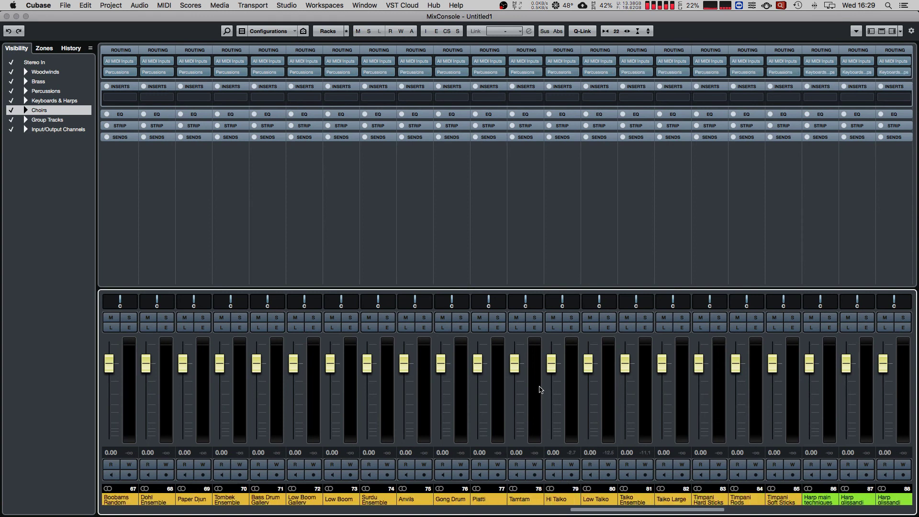
pyautogui.hscroll(-15, 539, 390)
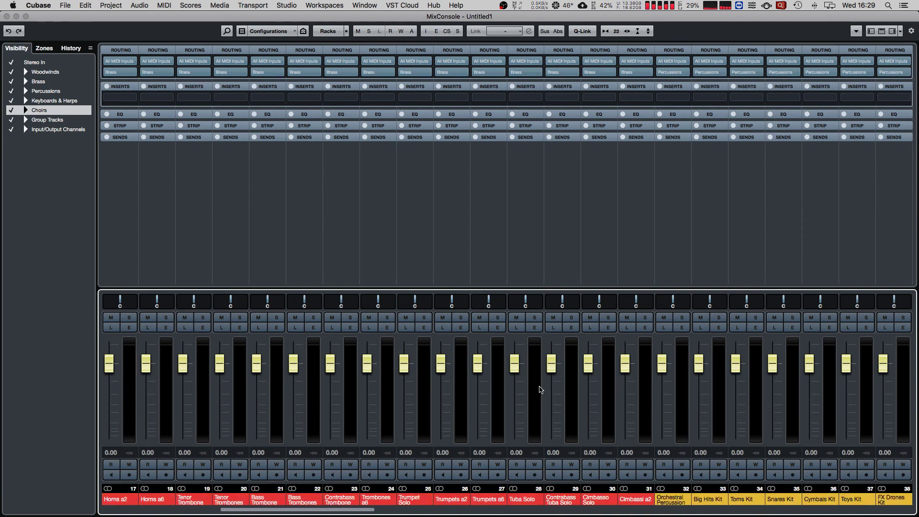
pyautogui.hscroll(-2, 534, 388)
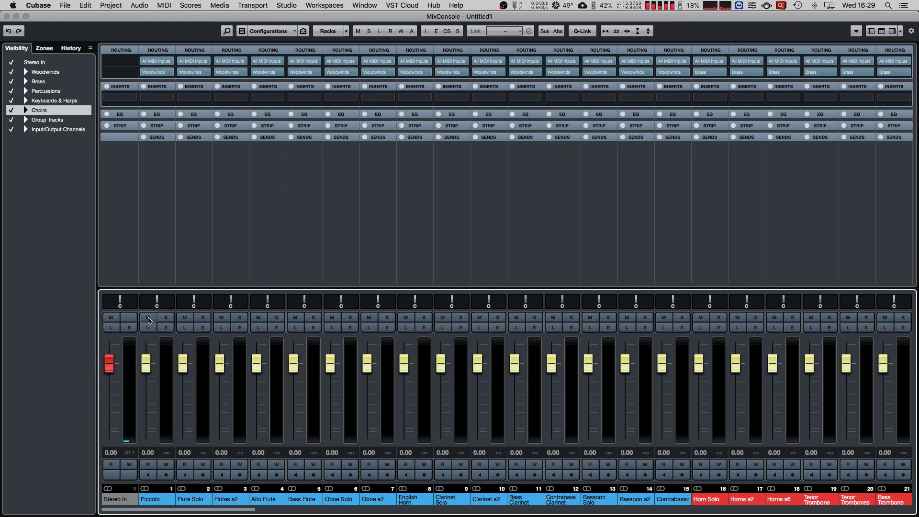
pyautogui.moveTo(113, 16); pyautogui.dragTo(365, 13)
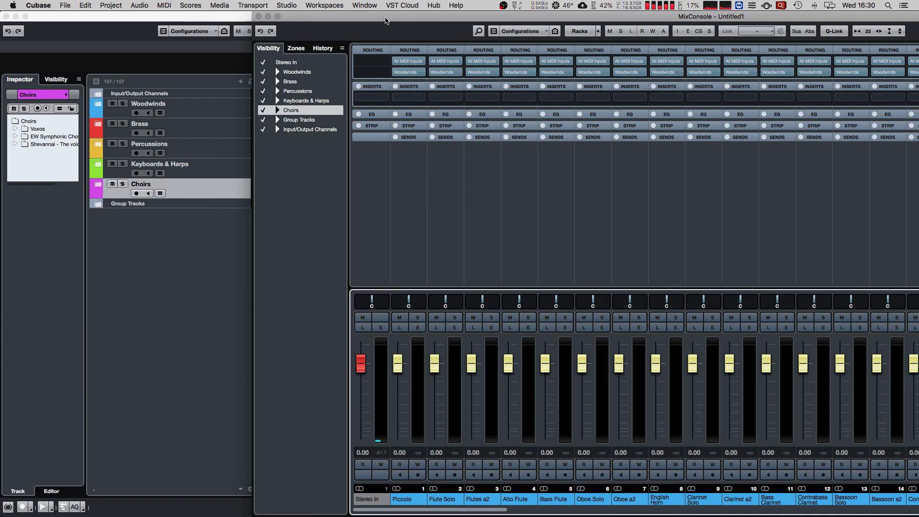
pyautogui.moveTo(374, 21); pyautogui.dragTo(918, 21)
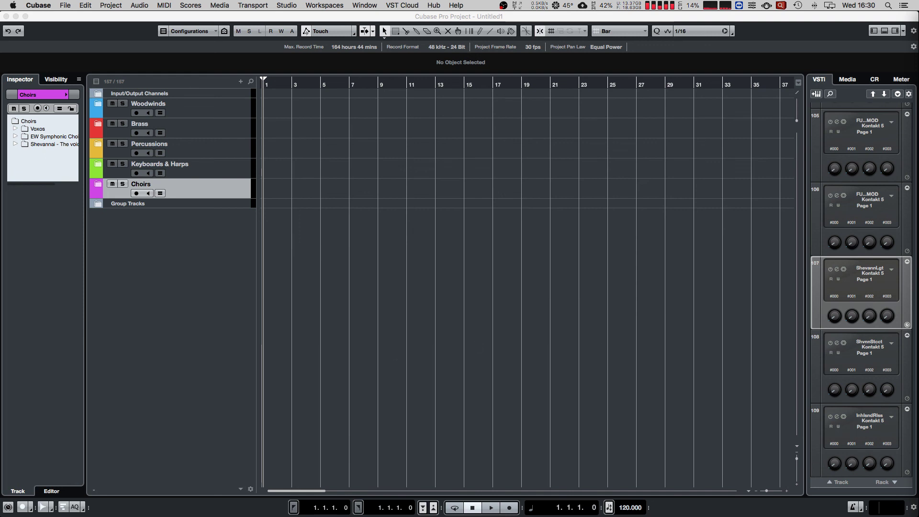
# Step: Switch to OBS
pyautogui.moveTo(2, 301)
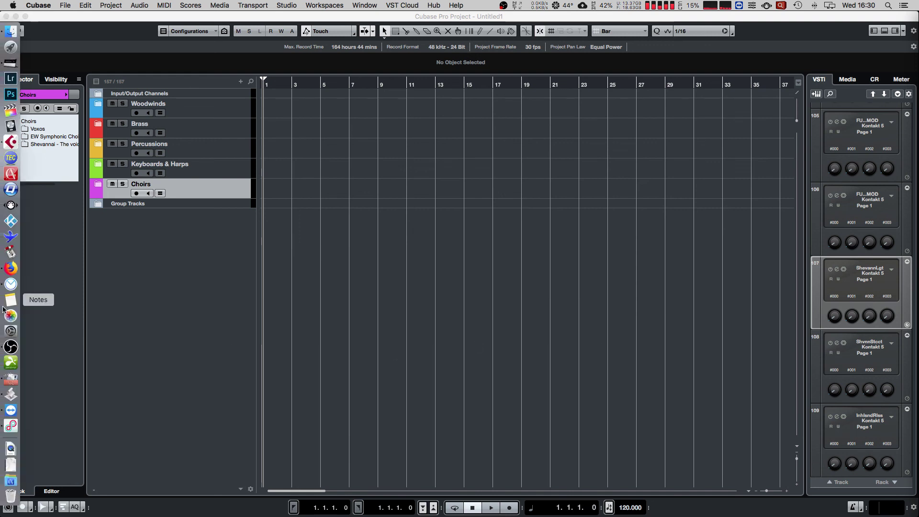
pyautogui.click(11, 348)
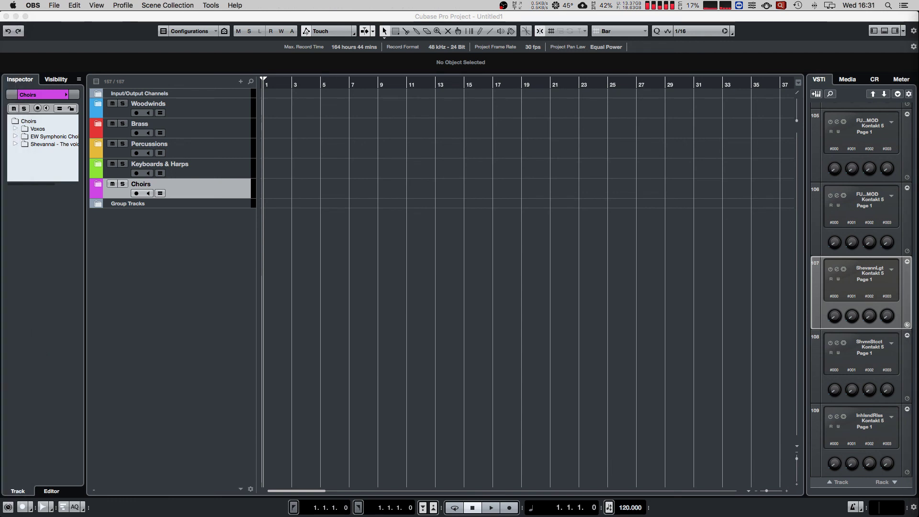